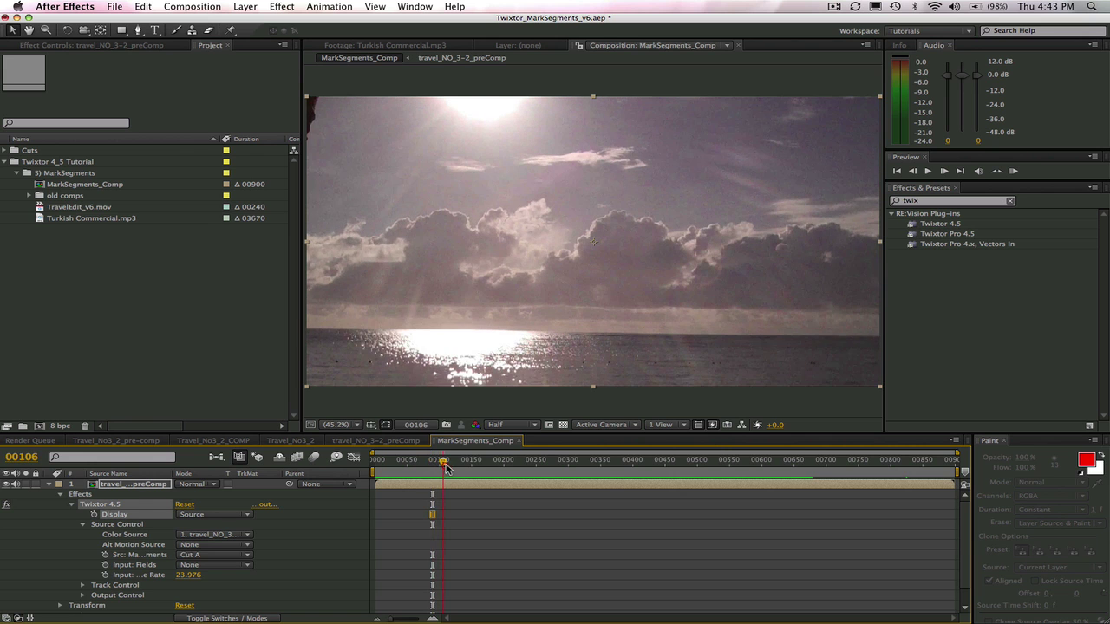
Step: Step frame by frame past frame 106 and elsewhere in the edit to examine where its shots change
click(945, 173)
click(944, 172)
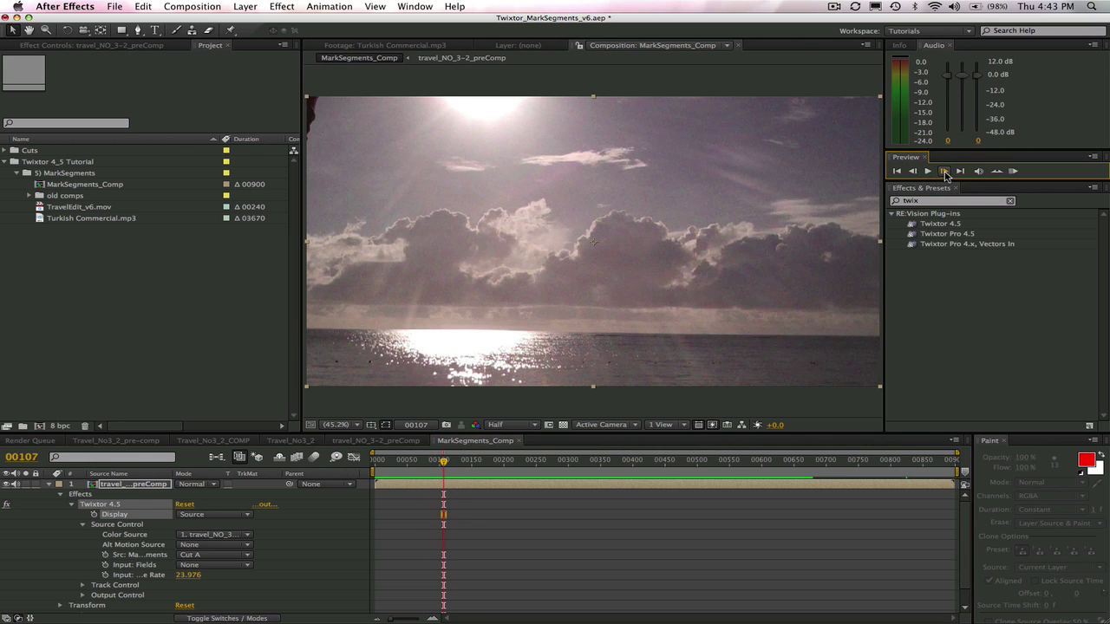
click(945, 173)
click(945, 172)
click(945, 172)
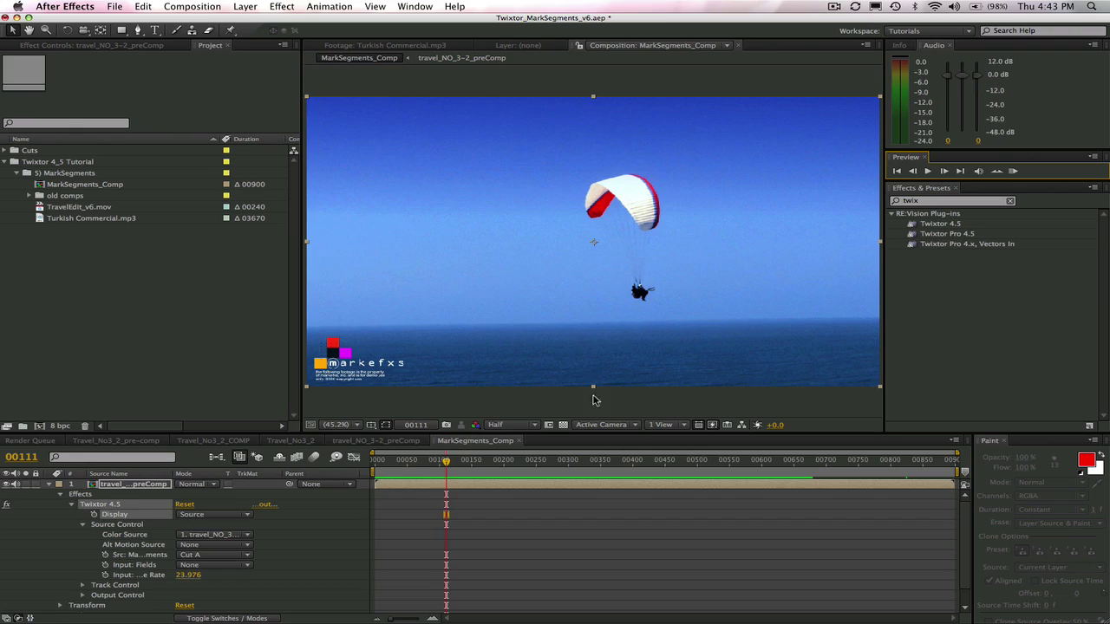
drag(445, 463, 350, 482)
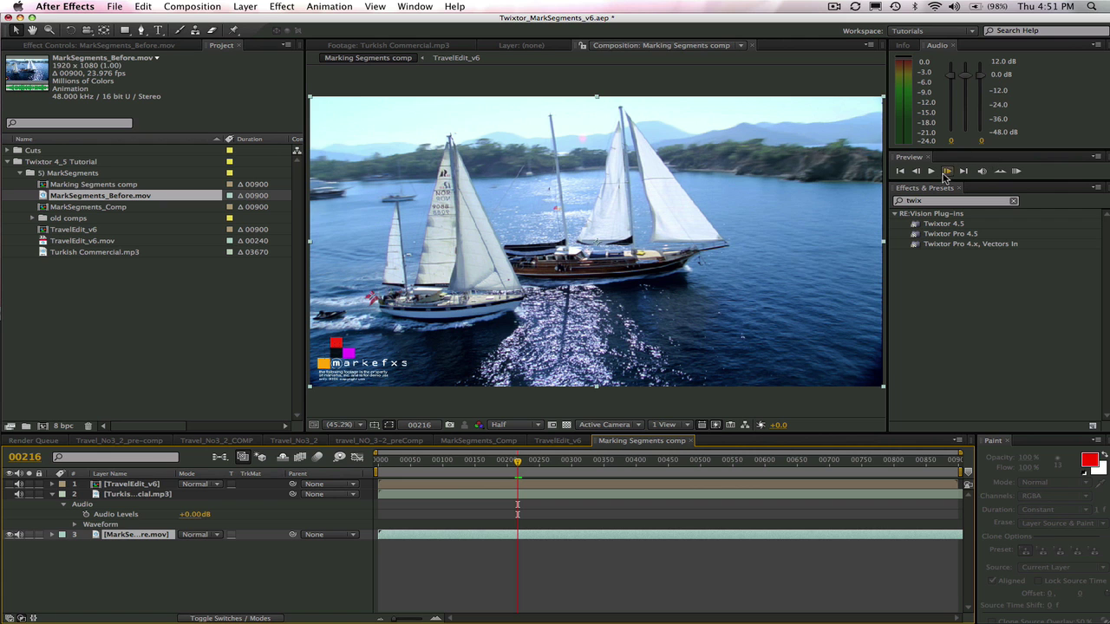
click(948, 171)
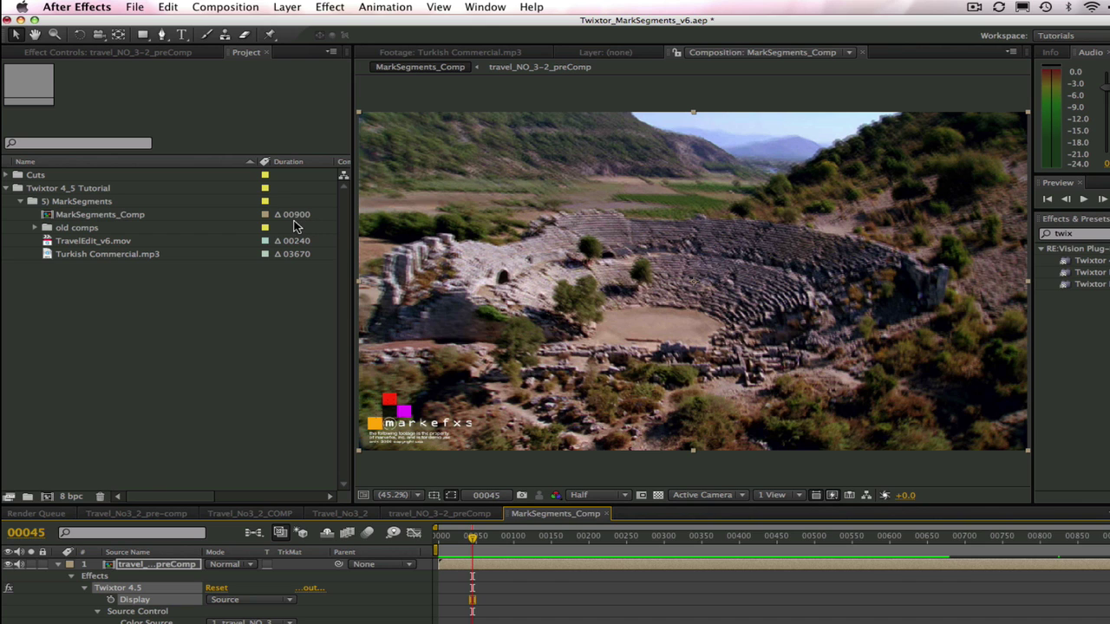
Step: Create a composition from TravelEdit_v6.mov and set its duration to 900 frames
drag(52, 240, 46, 495)
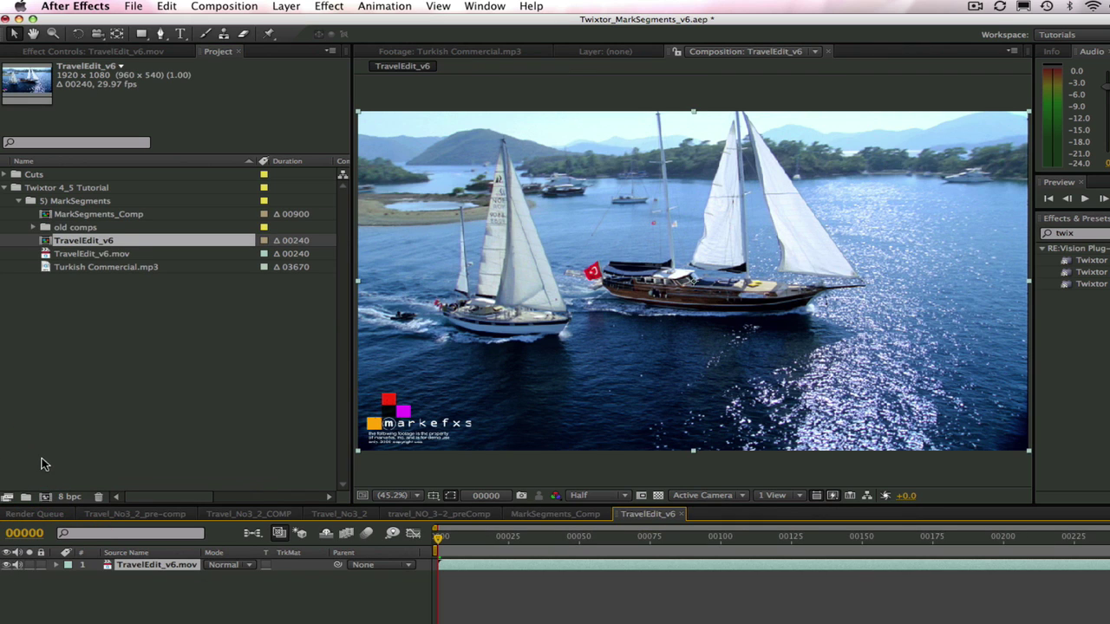
right_click(80, 241)
click(108, 251)
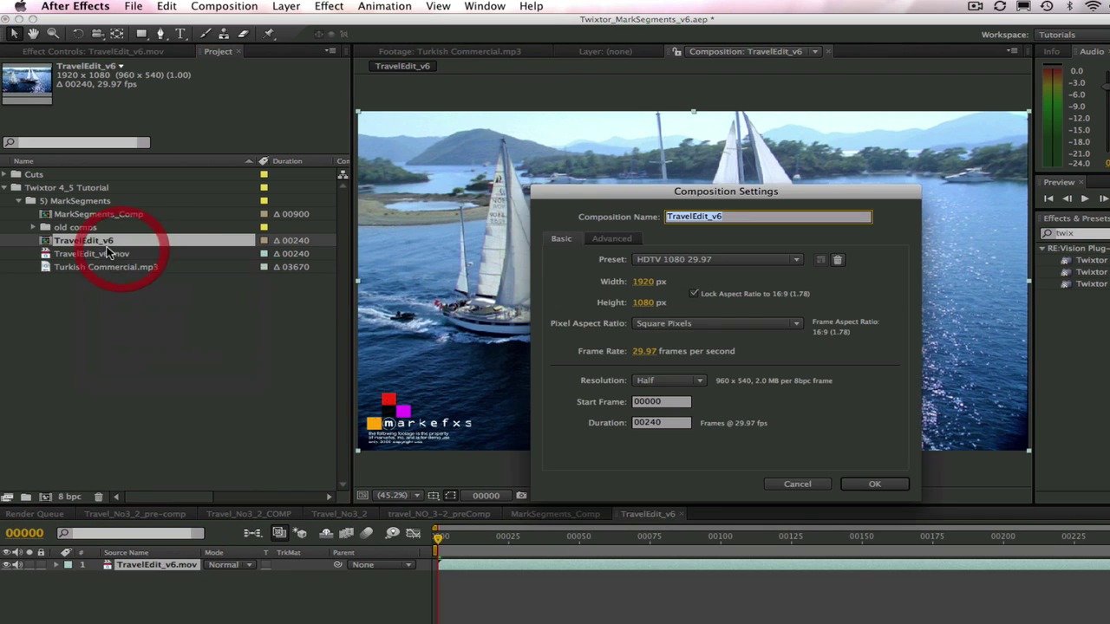
double_click(659, 423)
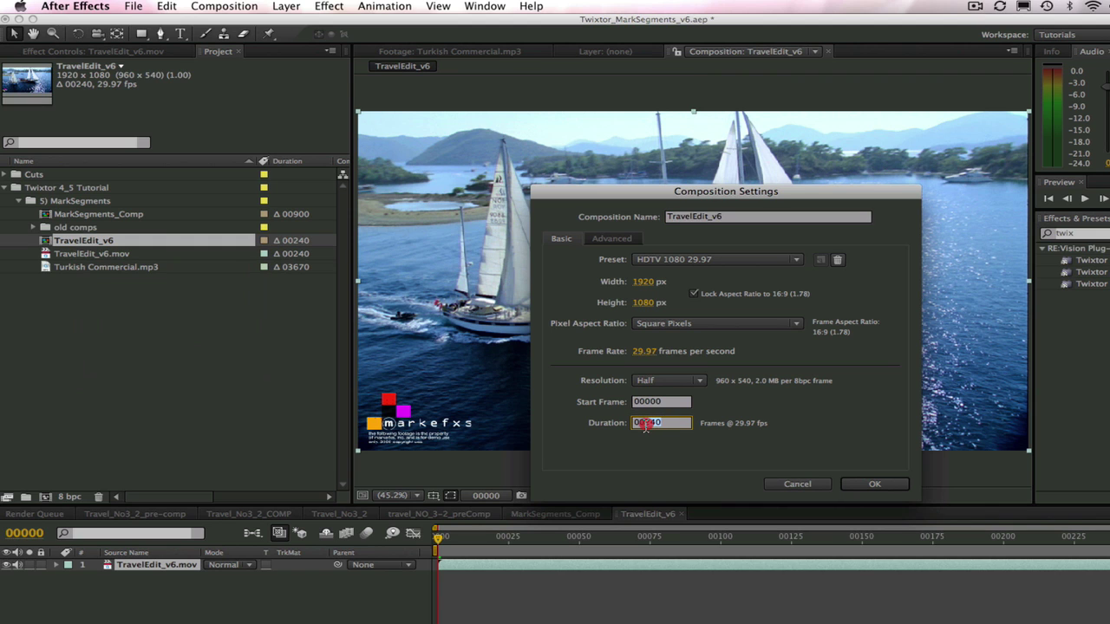
text(00900)
key(Return)
Step: Nest the TravelEdit_v6 composition in a new composition and name it "Marking Segments comp"
drag(39, 243, 43, 495)
key(Return)
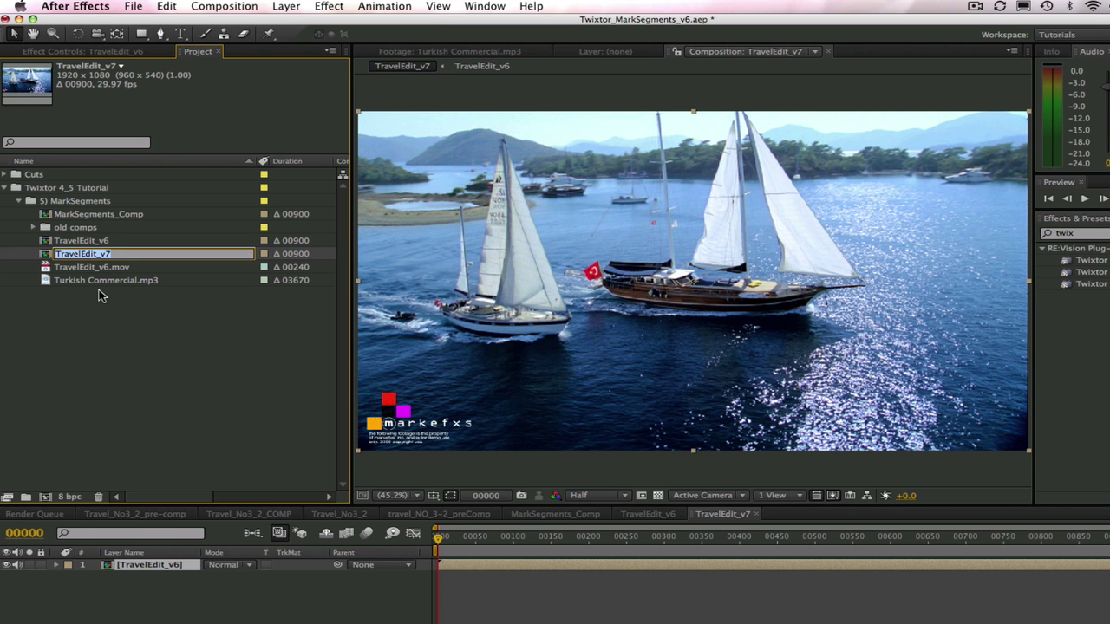
text(Marking Segments comp)
key(Return)
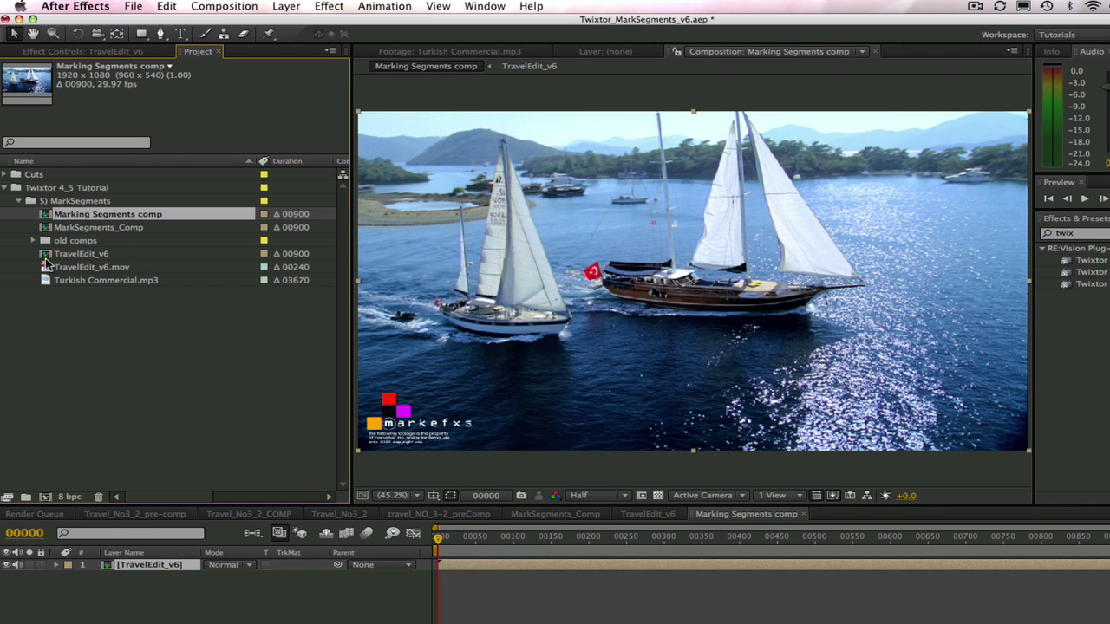
Step: Add Turkish Commercial.mp3 beneath the TravelEdit_v6 layer and expand the audio layer's properties
click(73, 281)
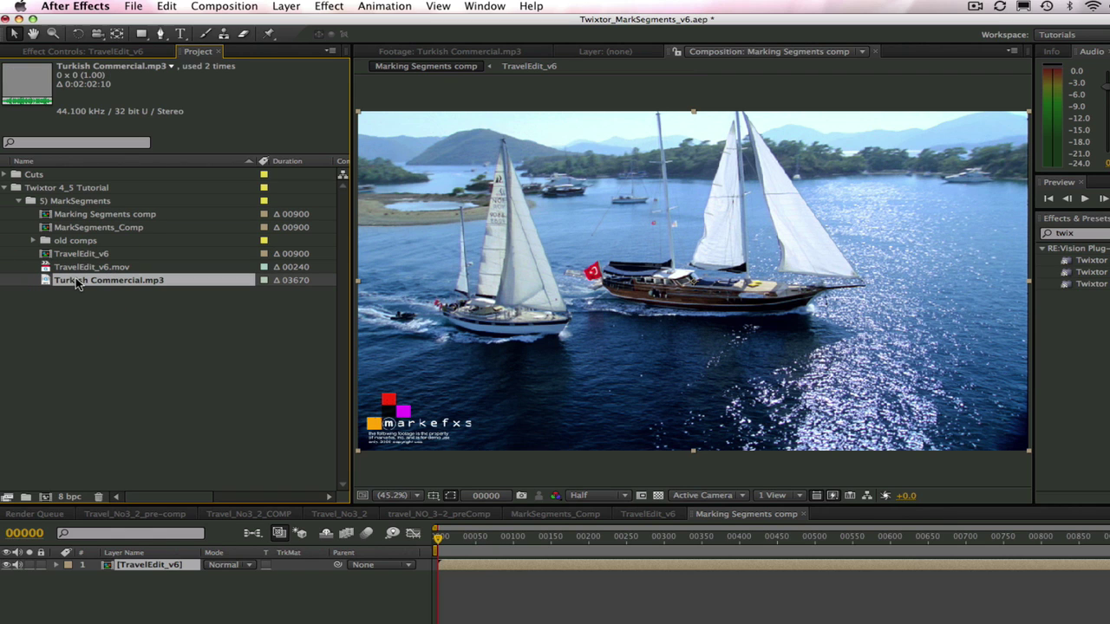
drag(77, 285, 101, 580)
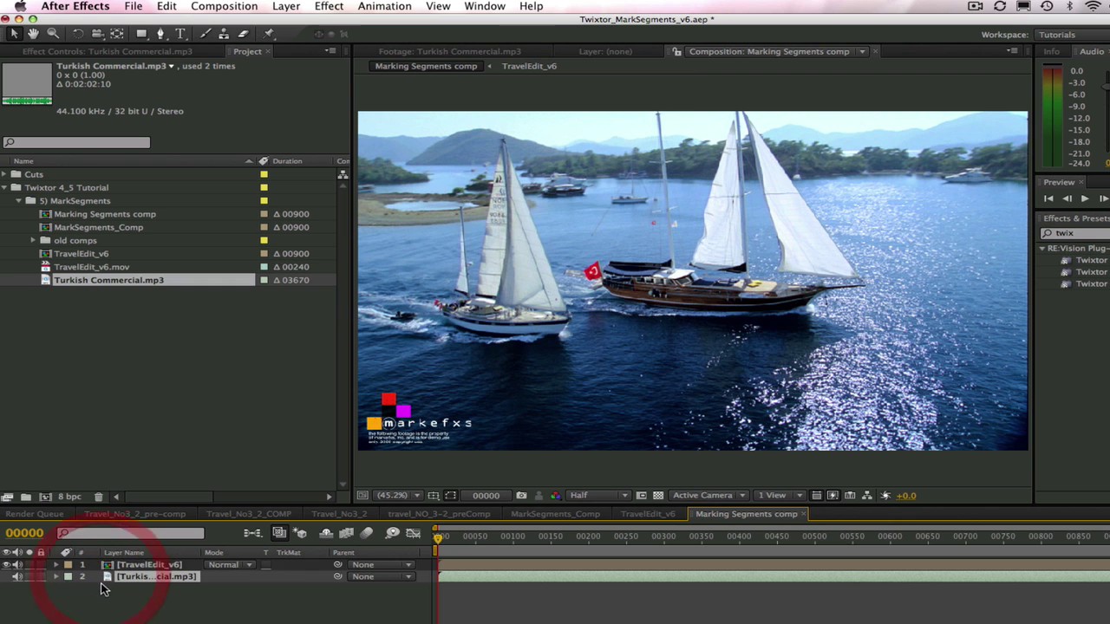
click(55, 579)
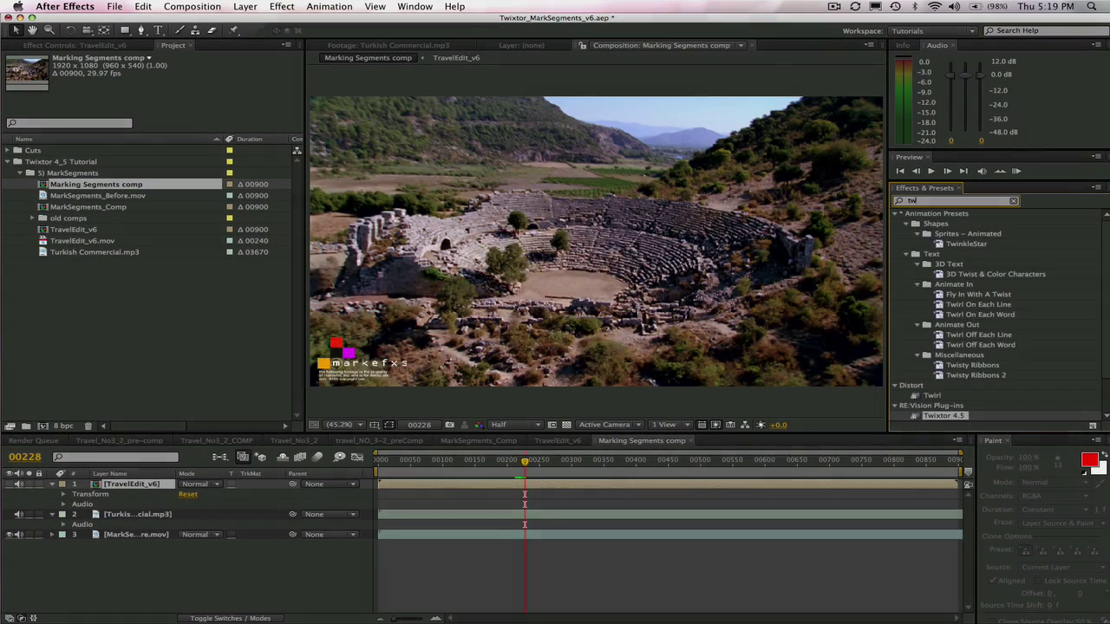
Step: Apply the Twixtor 4.5 effect to the TravelEdit_v6 layer and set its Speed % to 20
text(ixtor)
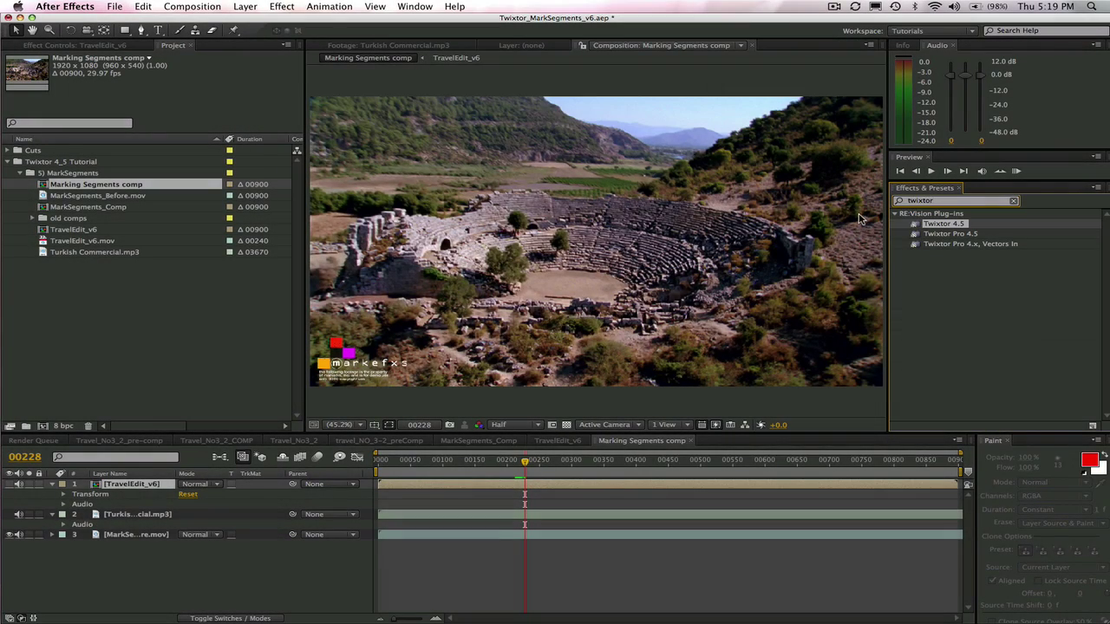
double_click(938, 224)
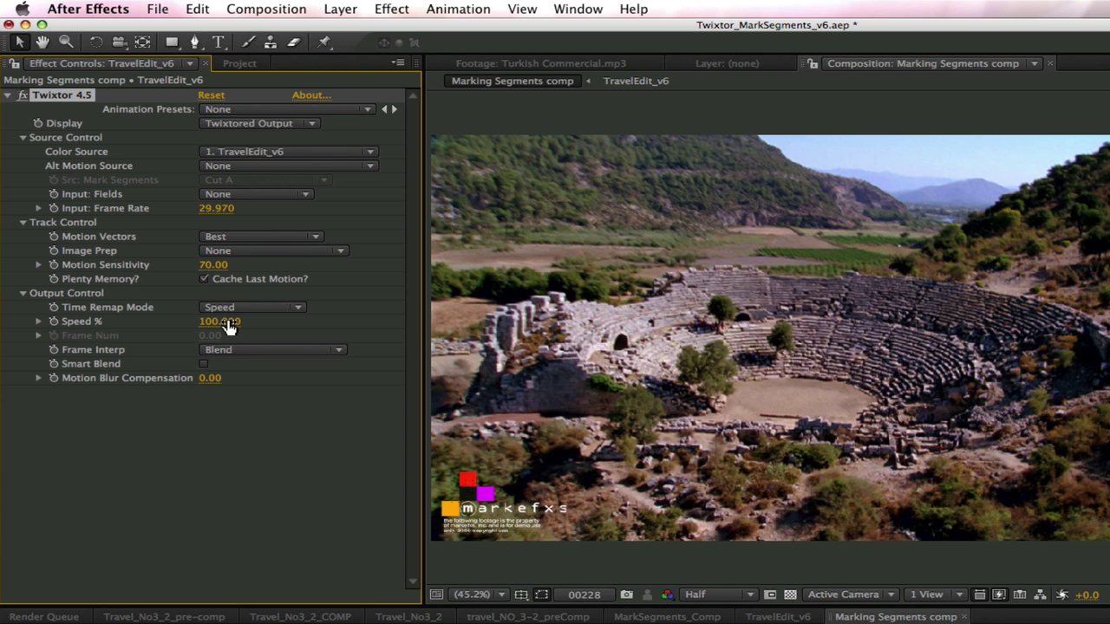
click(158, 228)
text(20)
key(Return)
Step: Configure Twixtor with Motion Vectors at Best, Motion Sensitivity at 100, and Frame Interp at Blend
click(225, 237)
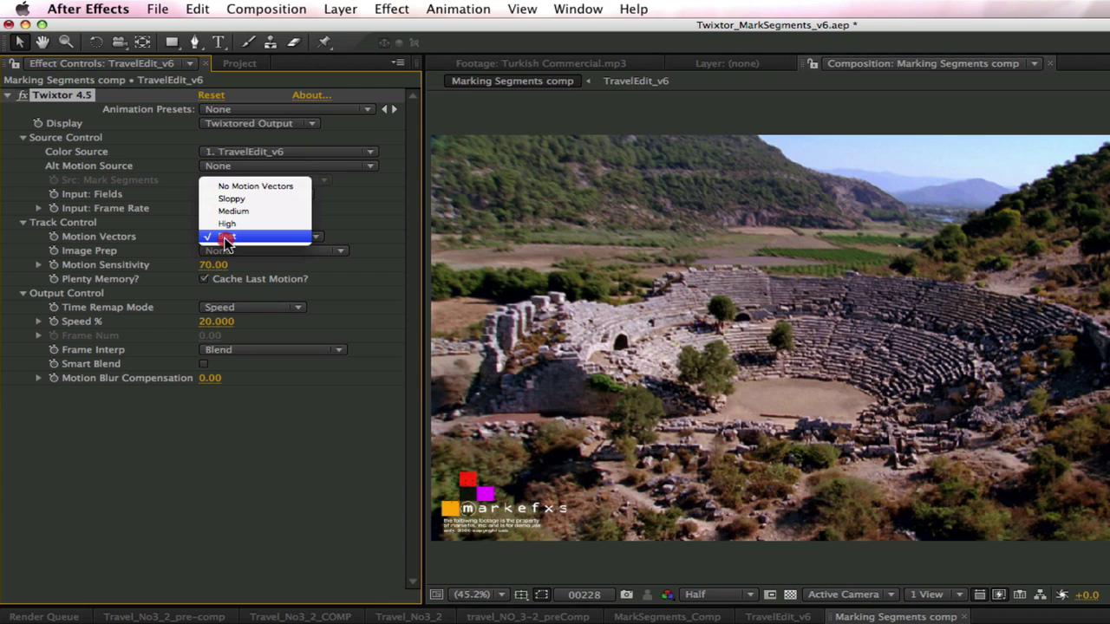
click(225, 236)
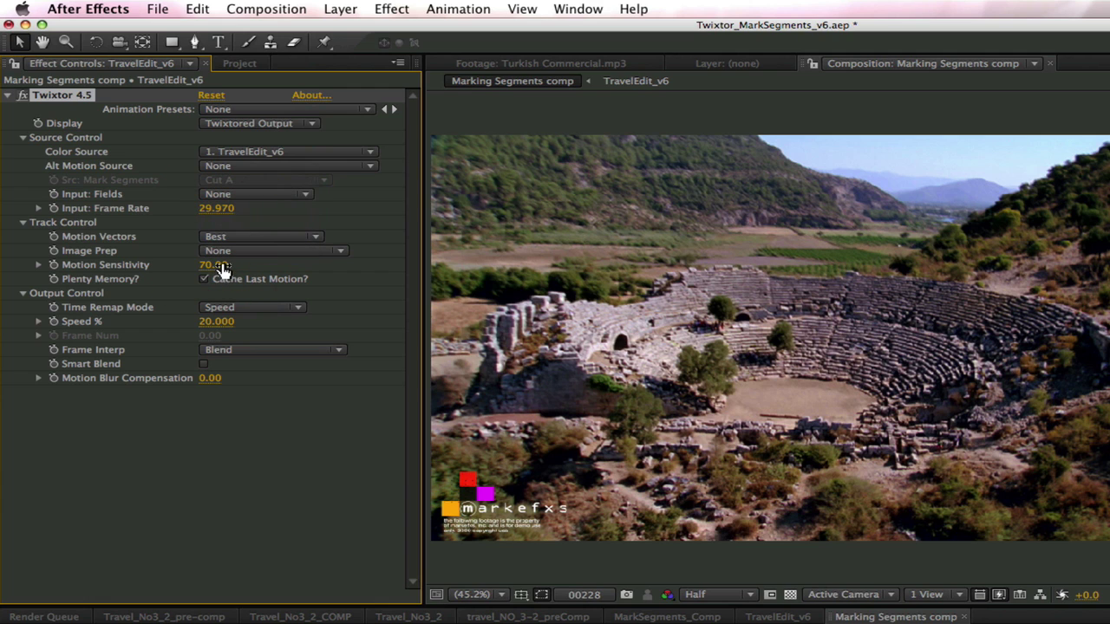
drag(216, 267, 256, 268)
click(264, 350)
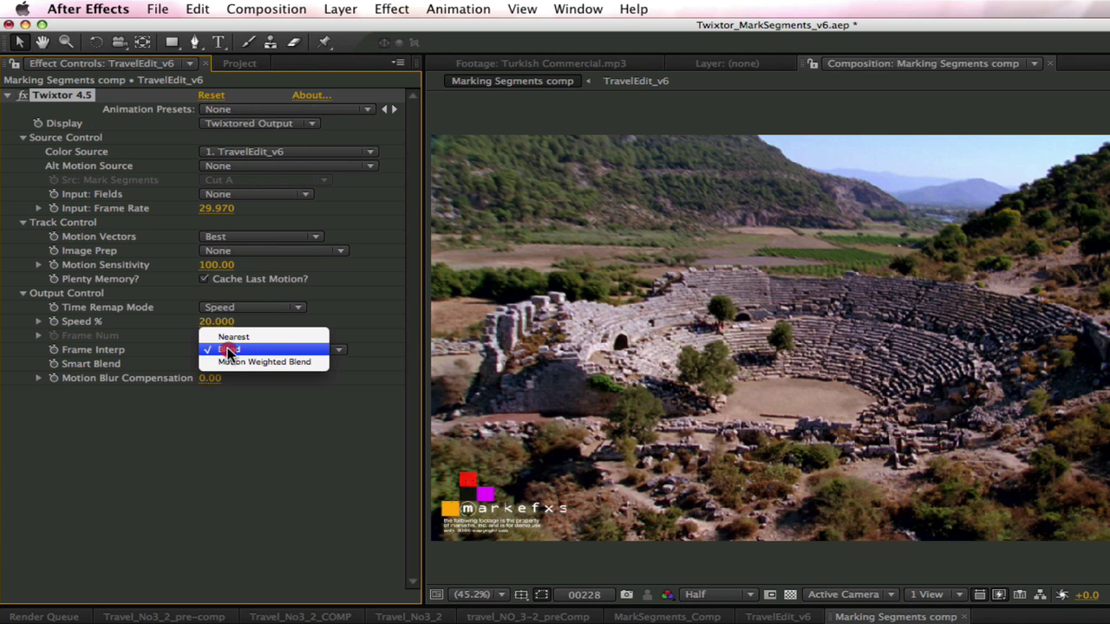
click(234, 350)
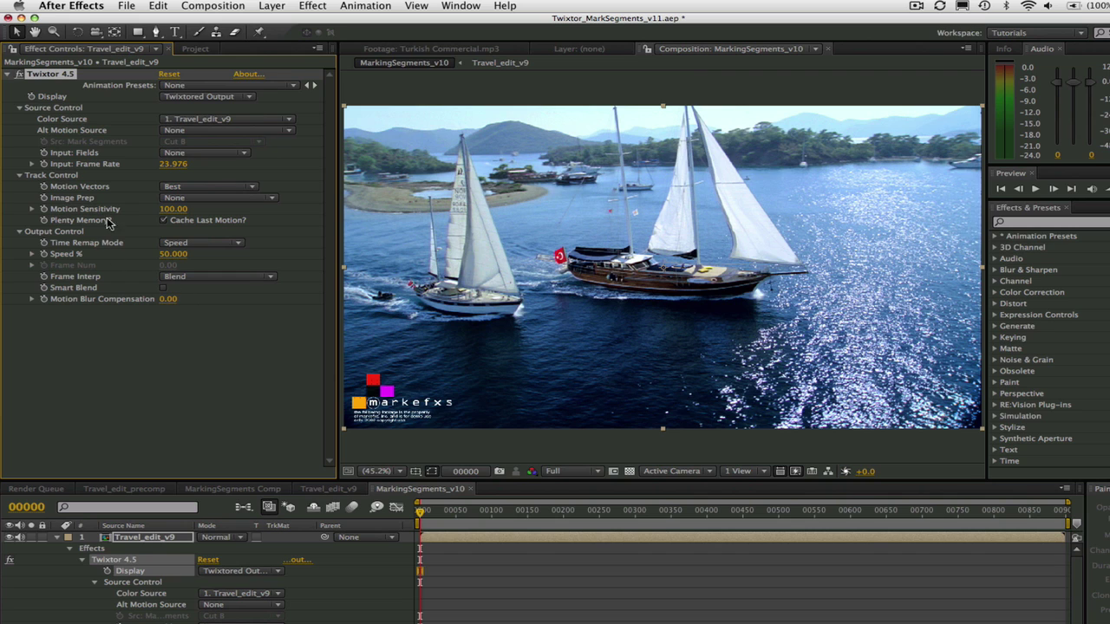
Step: Set Twixtor's Display to Source on the Travel_edit_v9 layer and keyframe Src: Mark Segments as Cut A at frame 0
click(192, 96)
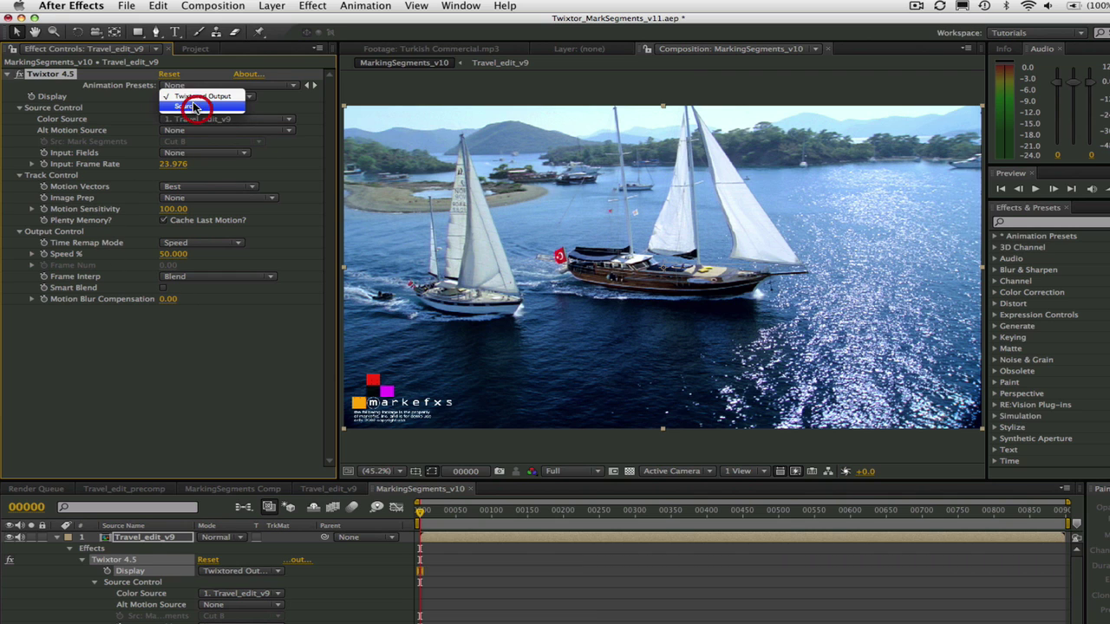
click(195, 108)
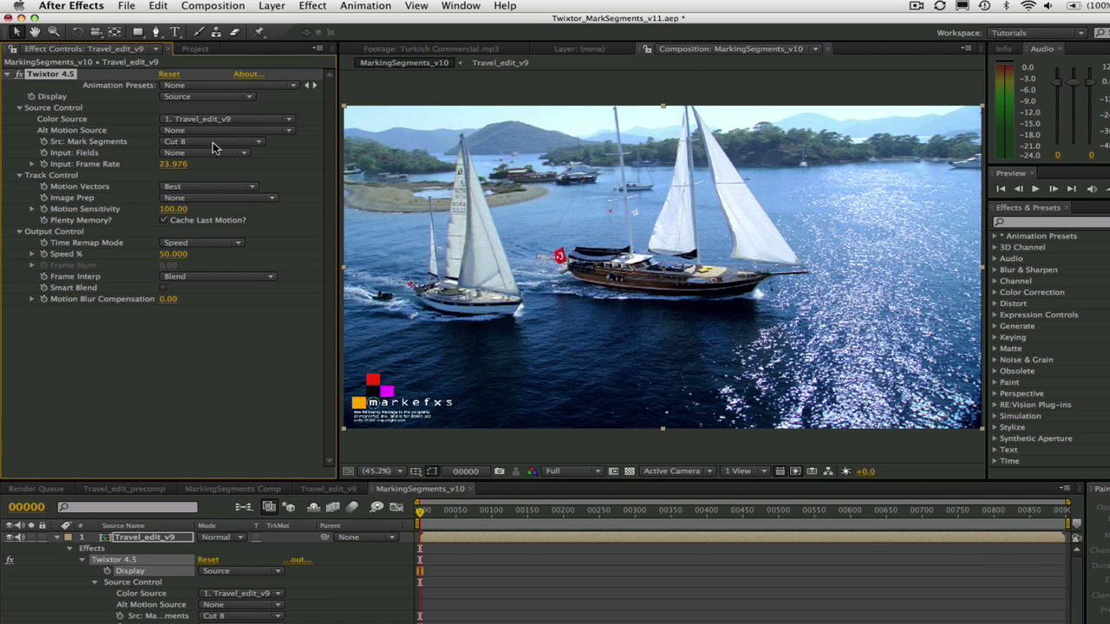
click(43, 141)
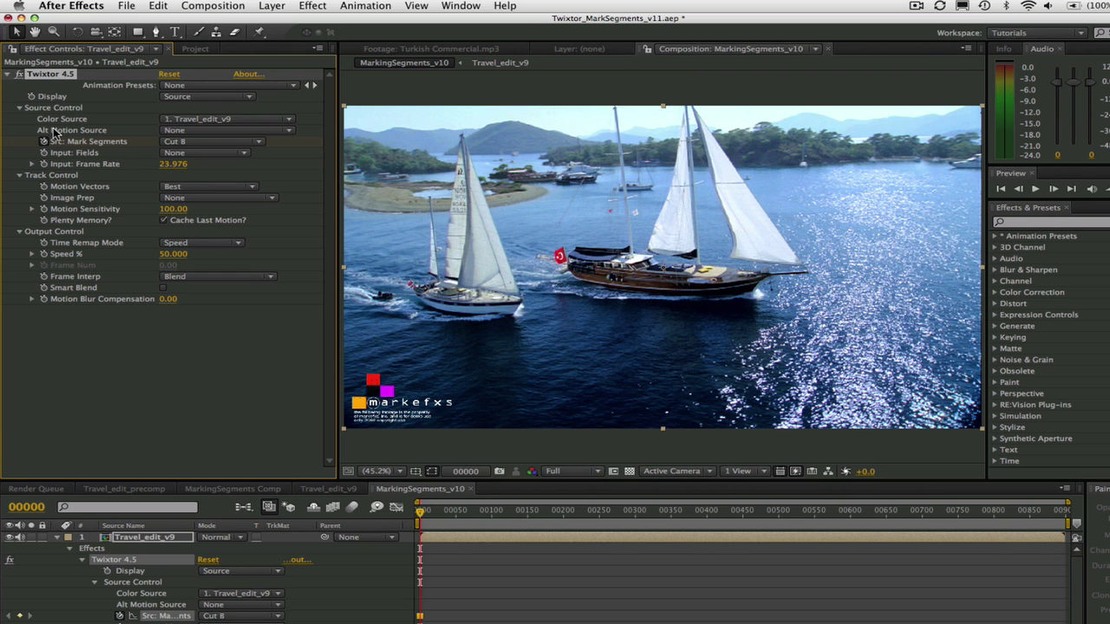
click(466, 471)
click(743, 431)
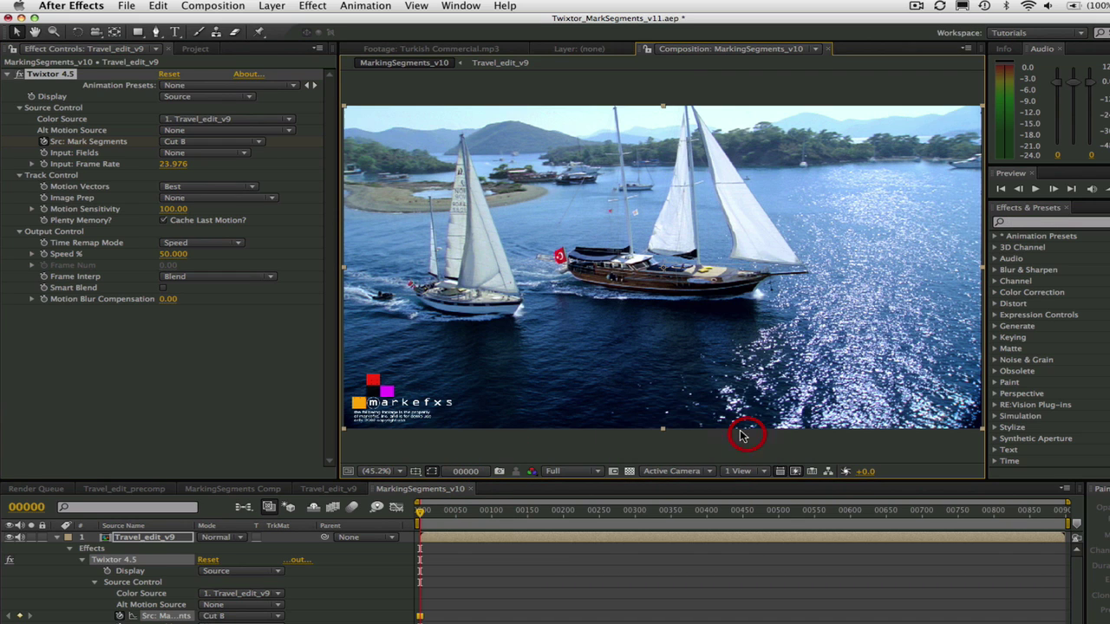
click(187, 140)
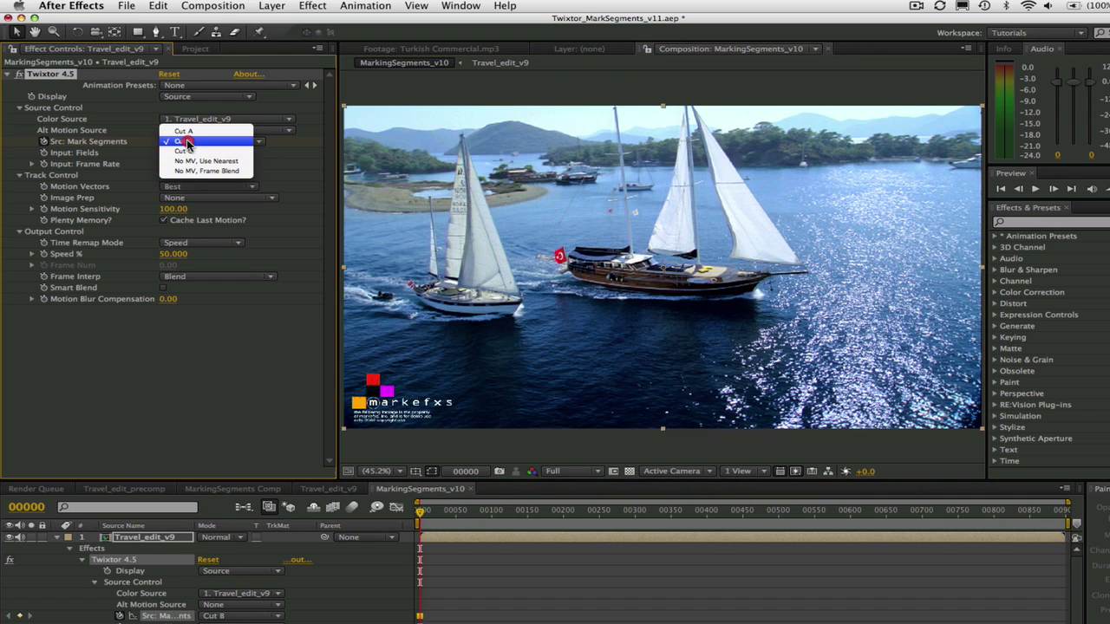
click(182, 130)
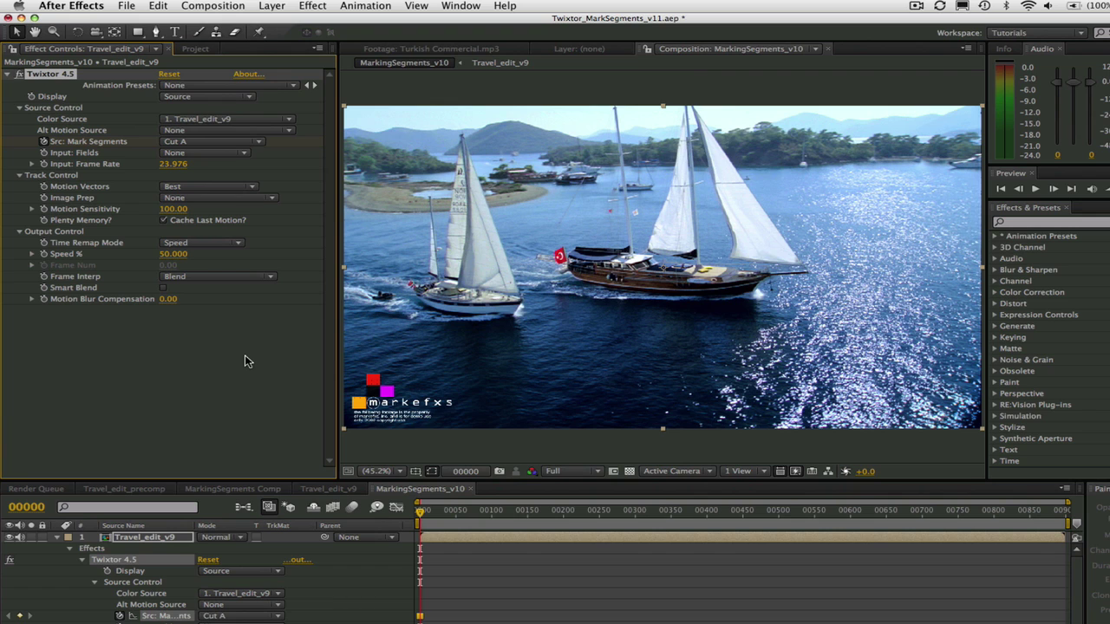
Step: Go to frame 40 and keyframe Src: Mark Segments as Cut B
click(466, 471)
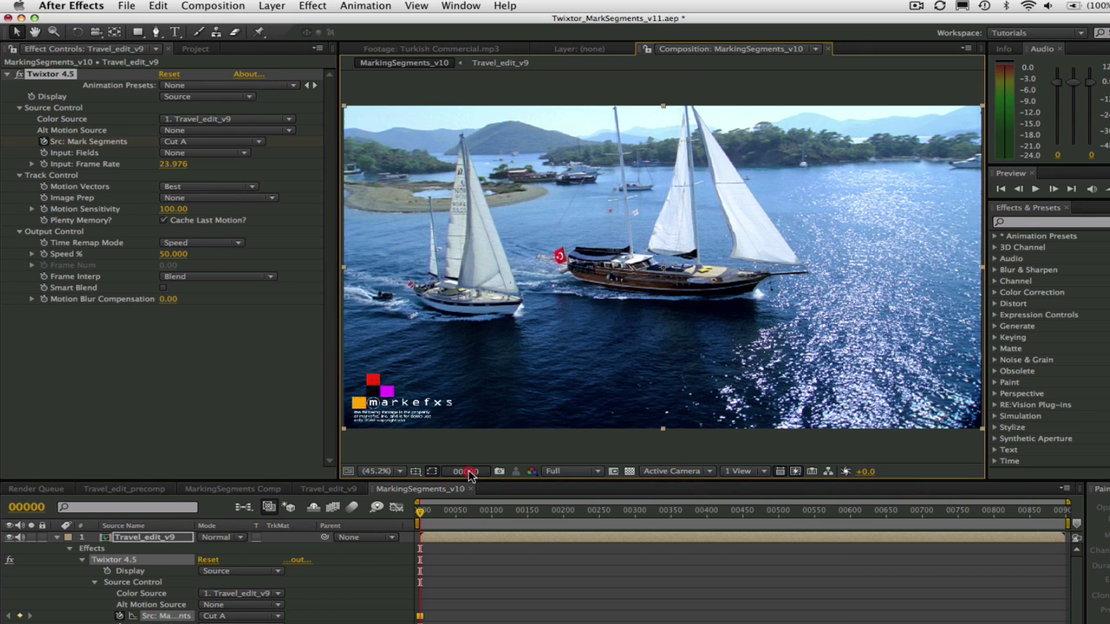
text(40)
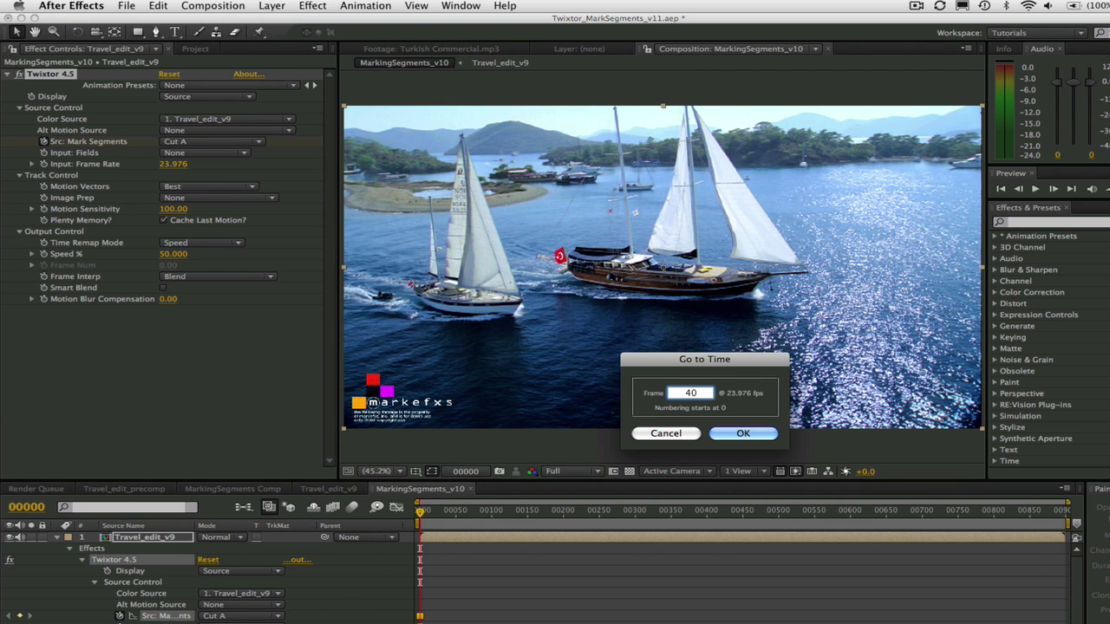
key(Return)
click(181, 143)
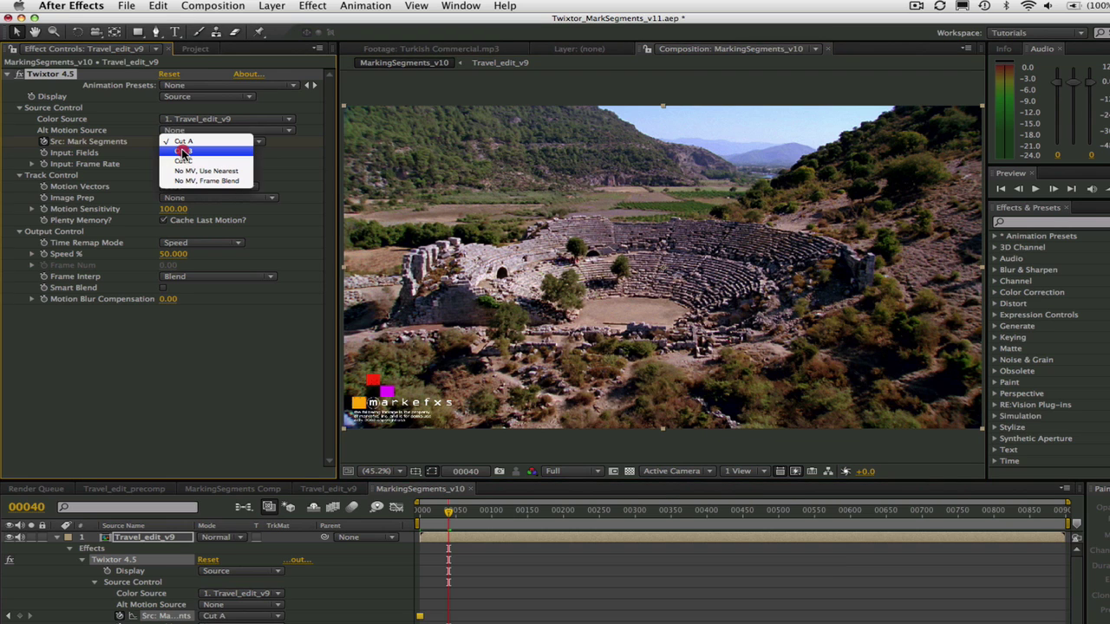
click(182, 152)
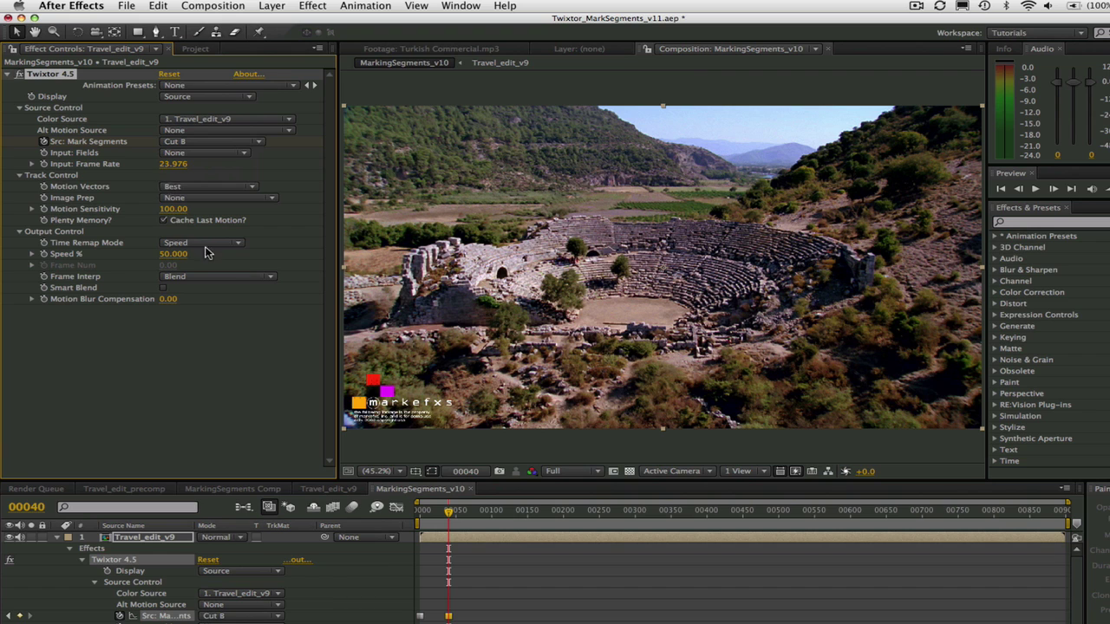
Step: Go to frame 81 and keyframe Src: Mark Segments as Cut C
click(464, 470)
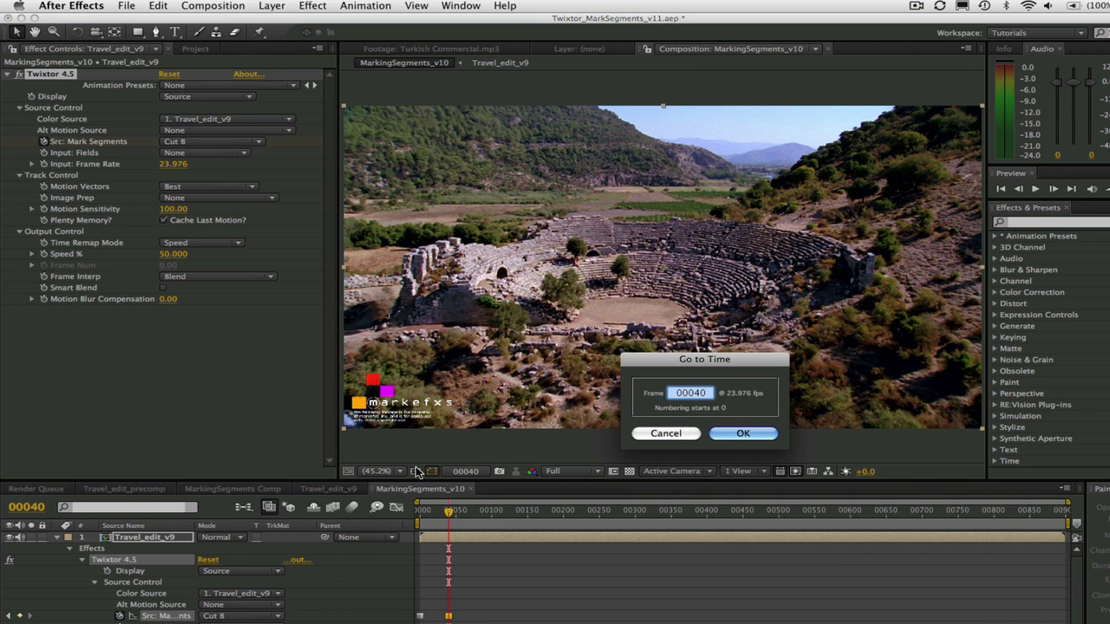
text(81)
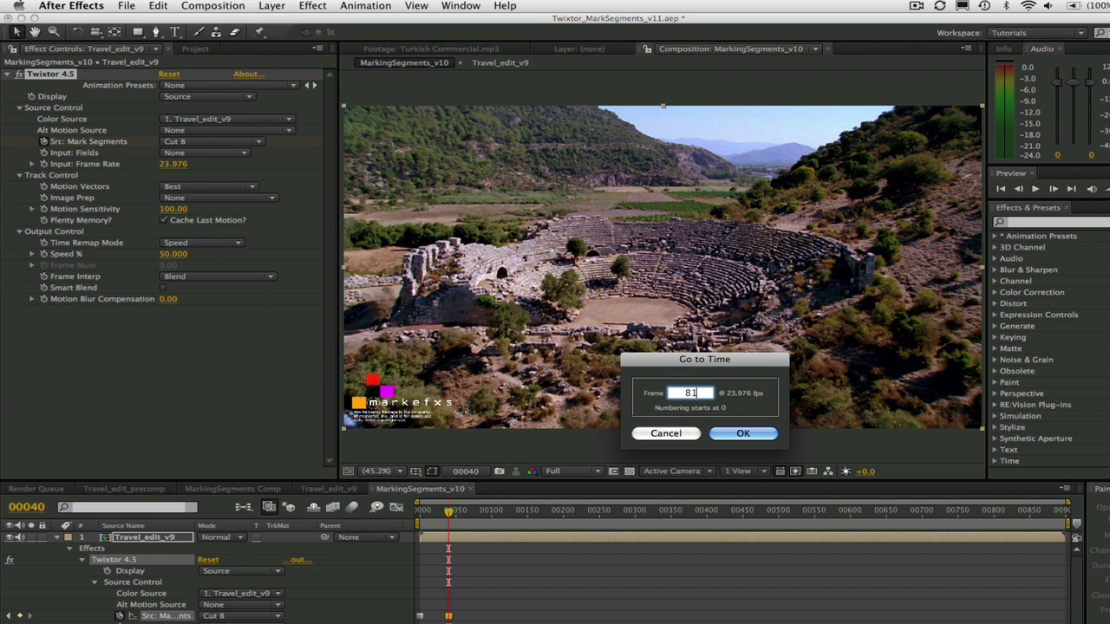
key(Return)
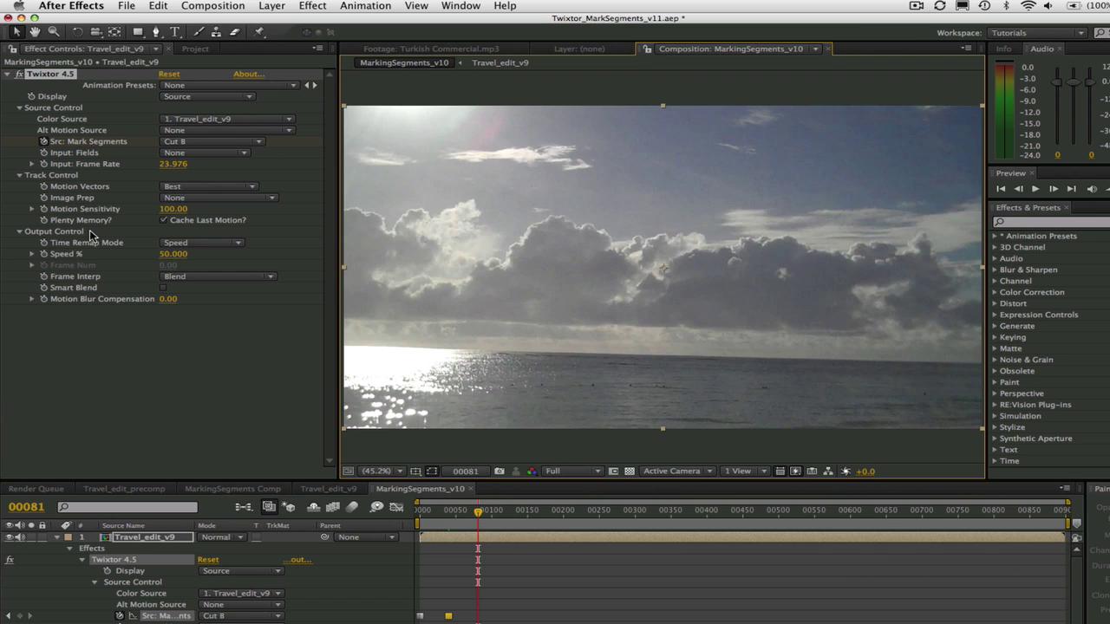
click(198, 141)
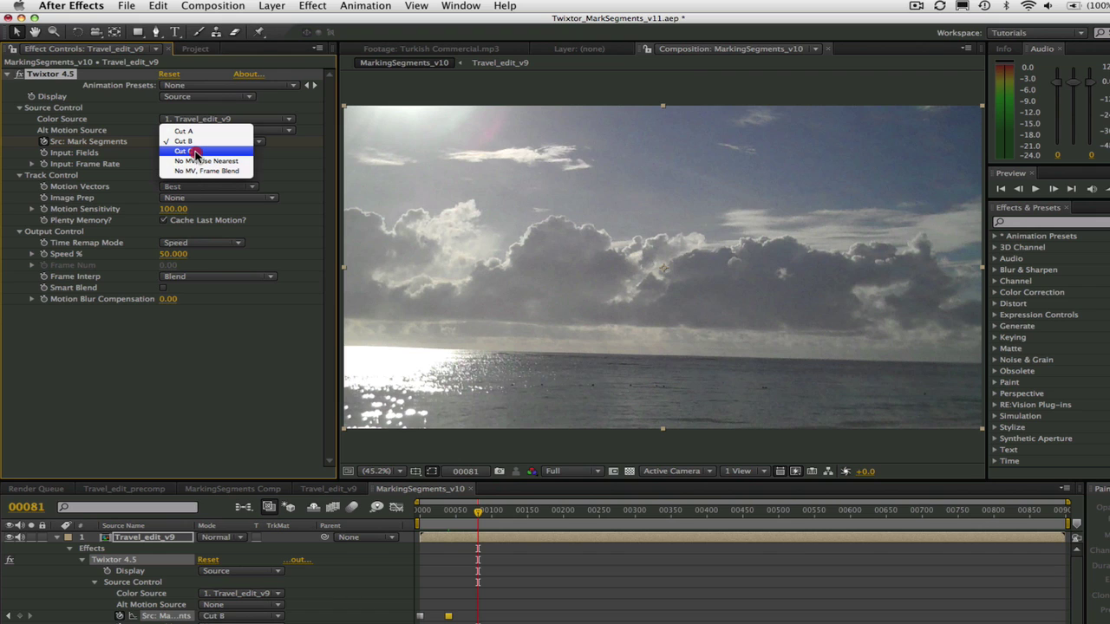
click(193, 153)
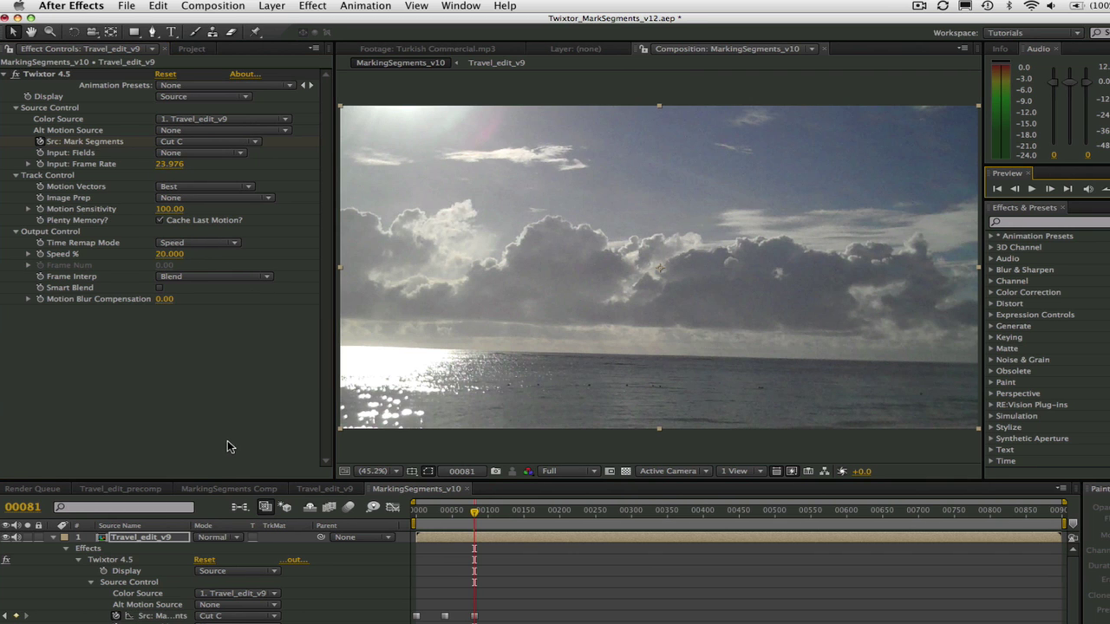
Step: Go to frame 107 and keyframe Src: Mark Segments as Cut A, keeping Twixtor's Display on Source
click(461, 471)
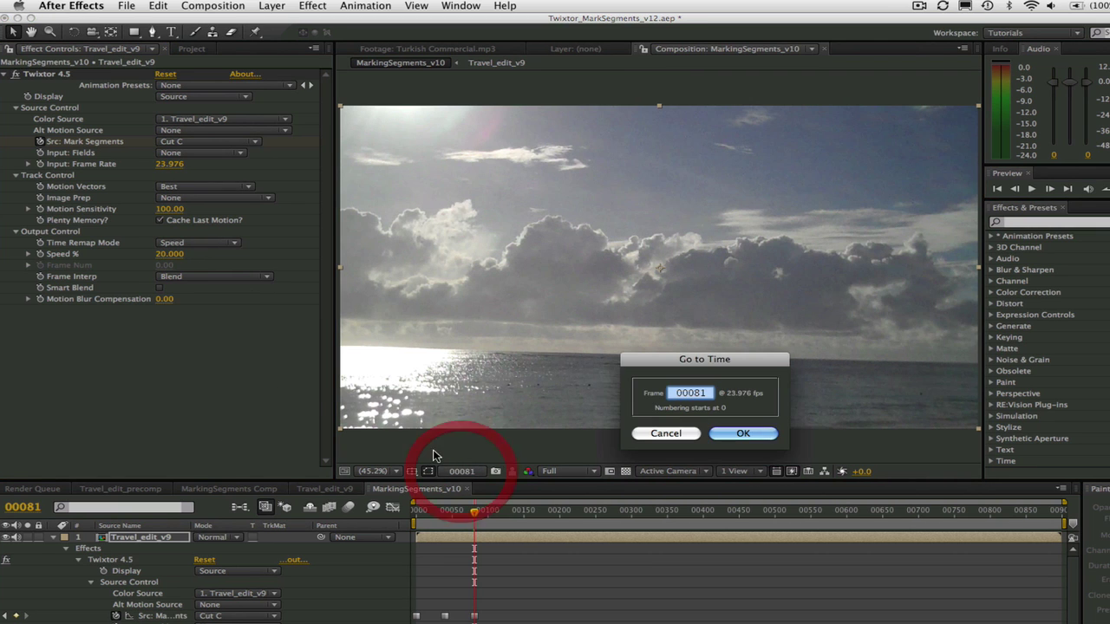
text(107)
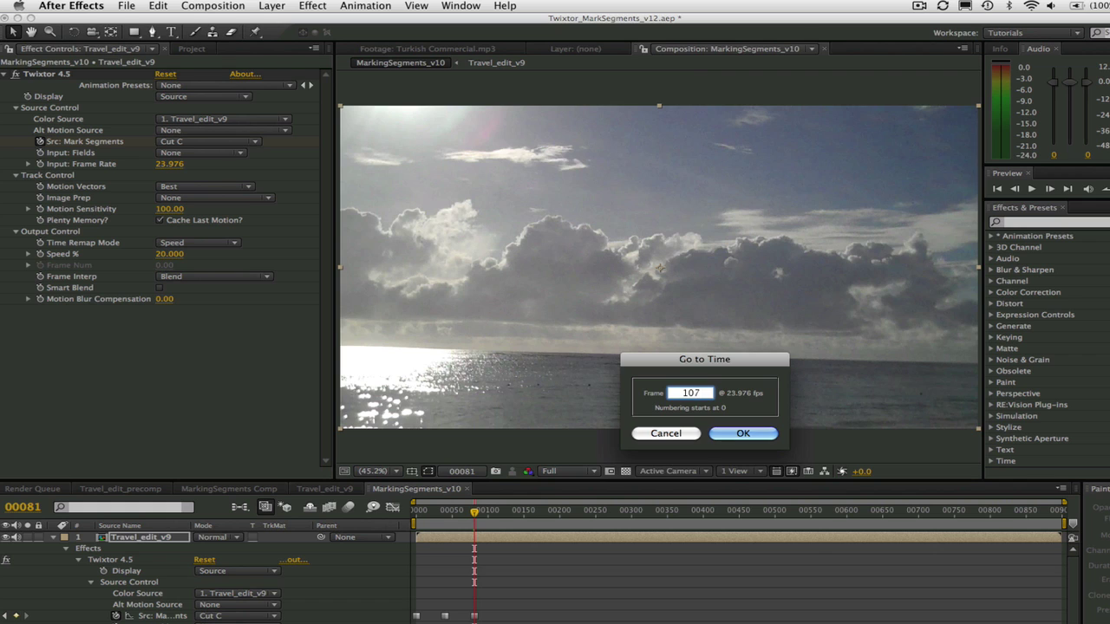
key(Return)
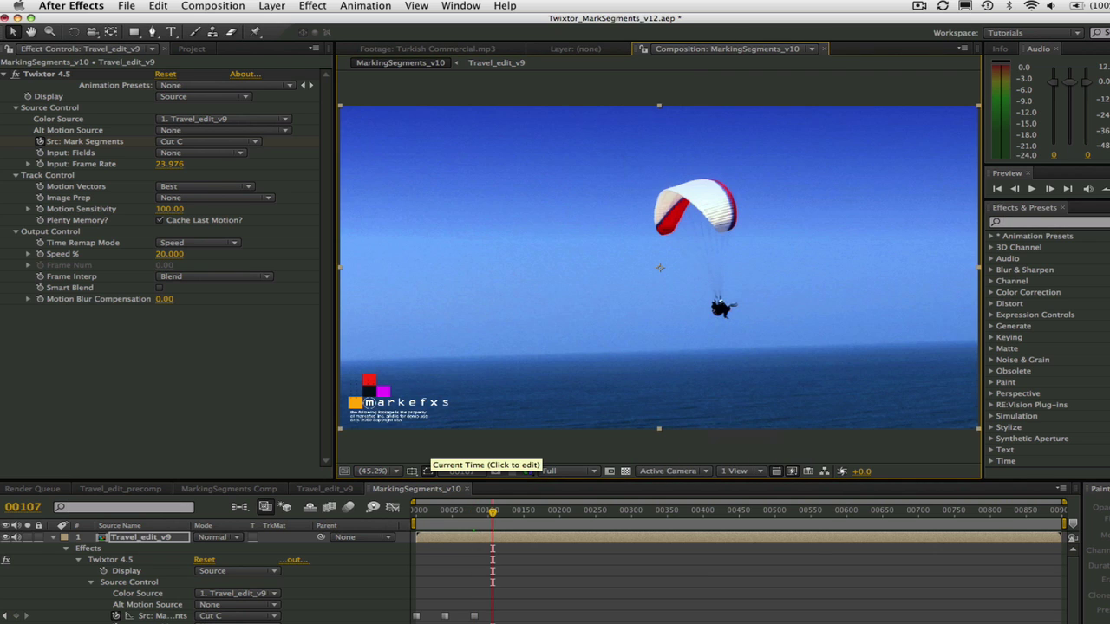
click(187, 143)
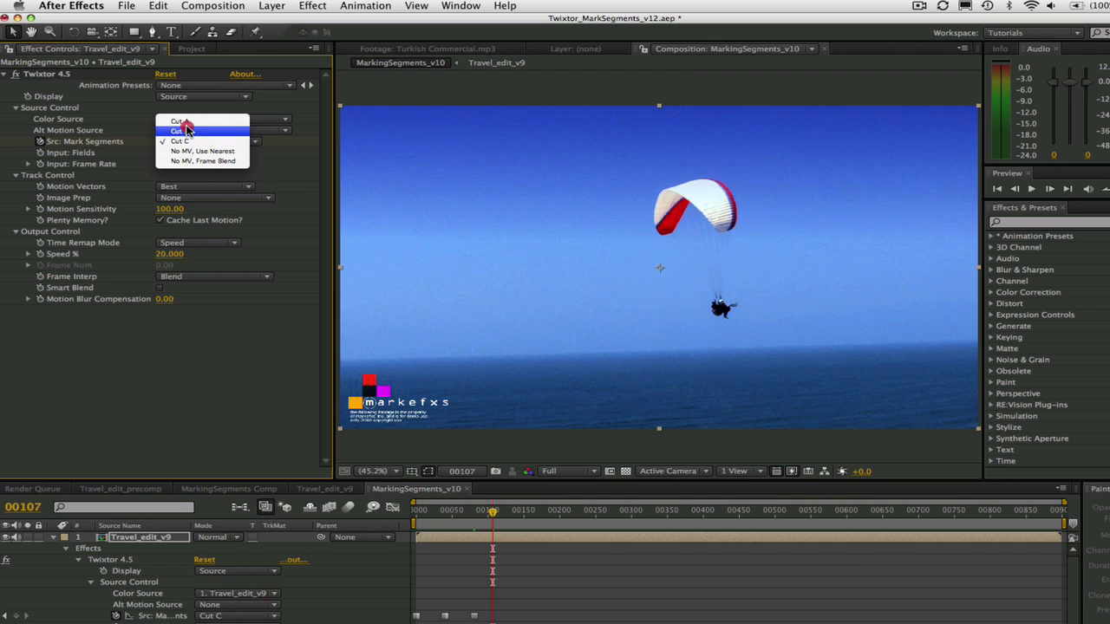
click(180, 121)
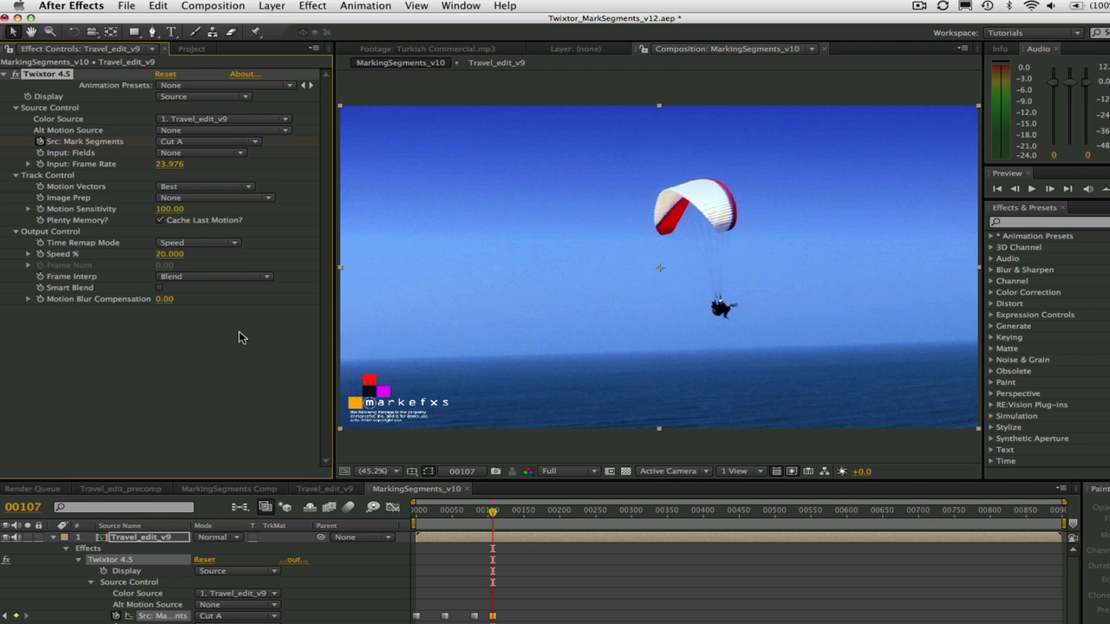
click(202, 97)
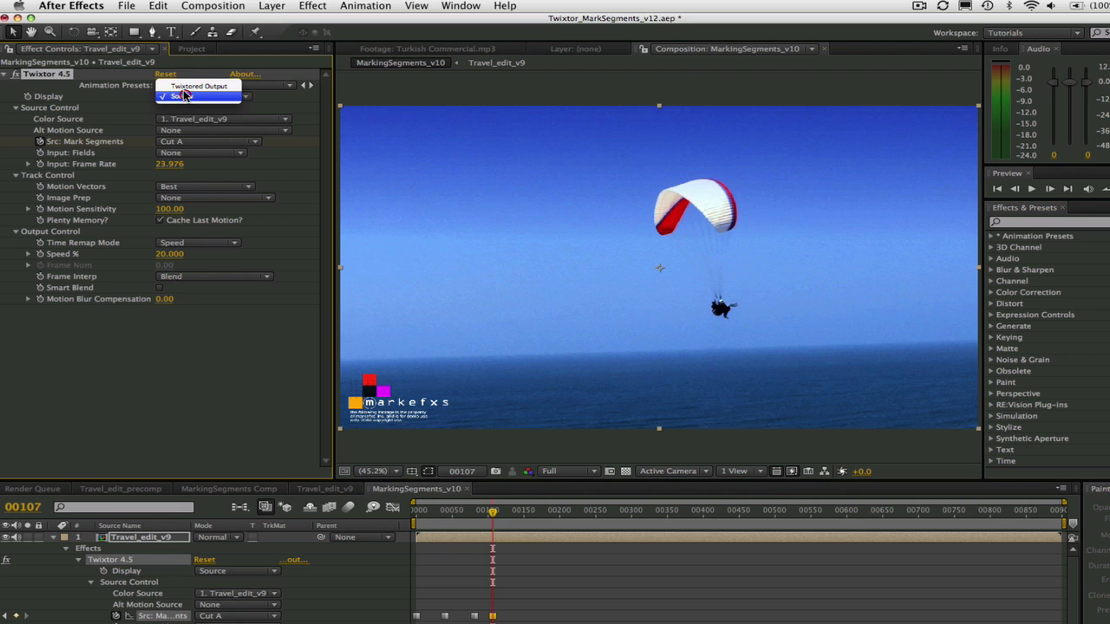
click(182, 98)
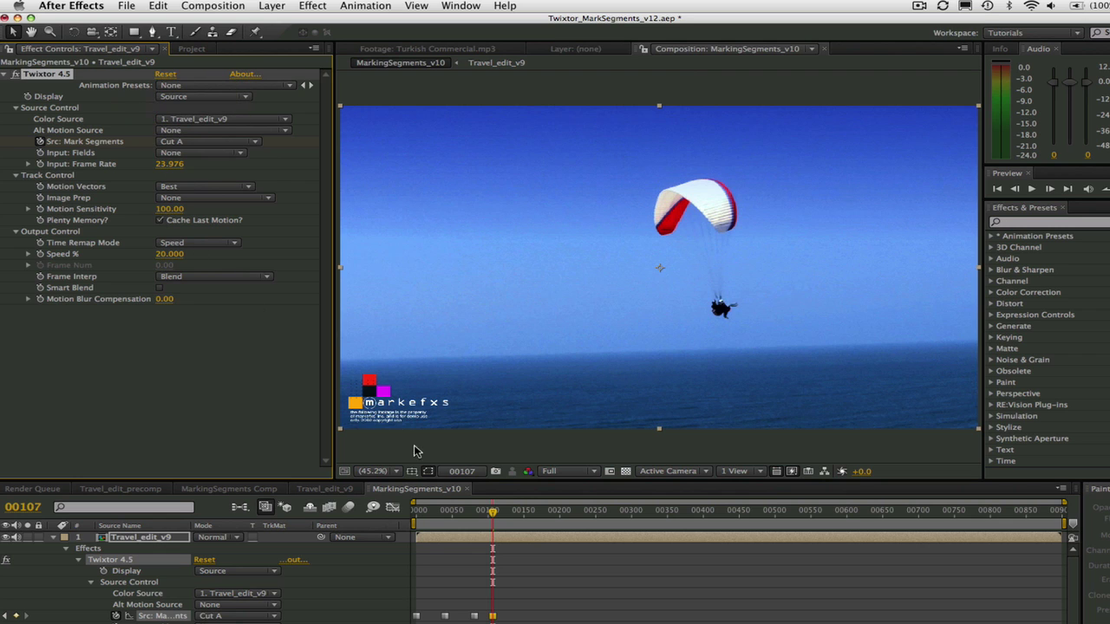
Step: Go to frame 138 and keyframe Src: Mark Segments as No MV, Frame Blend
click(461, 470)
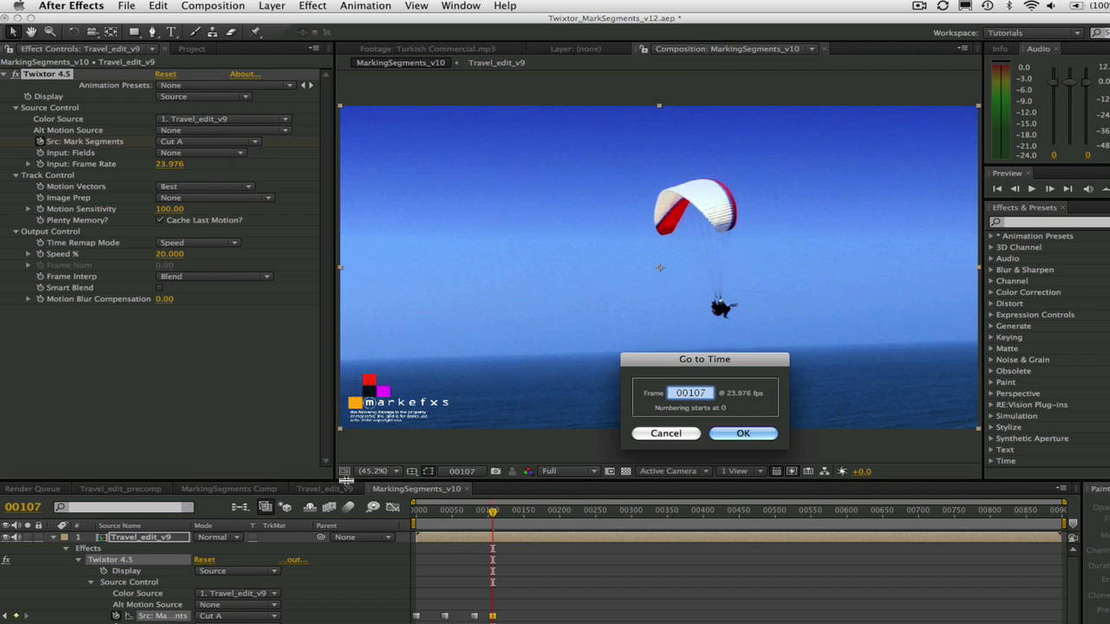
text(138)
key(Return)
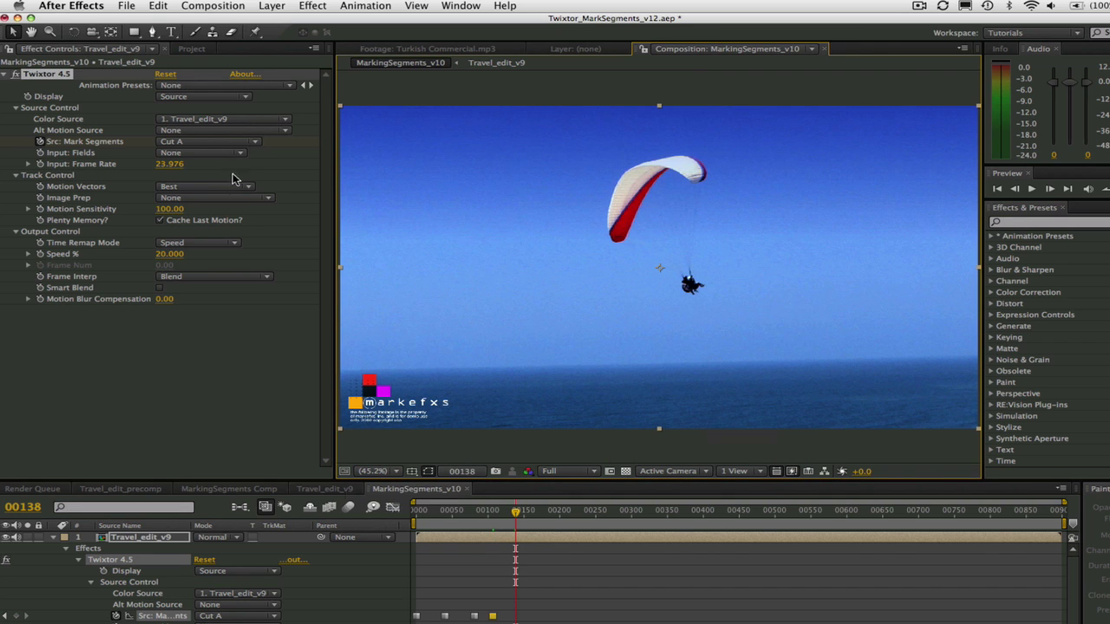
click(184, 141)
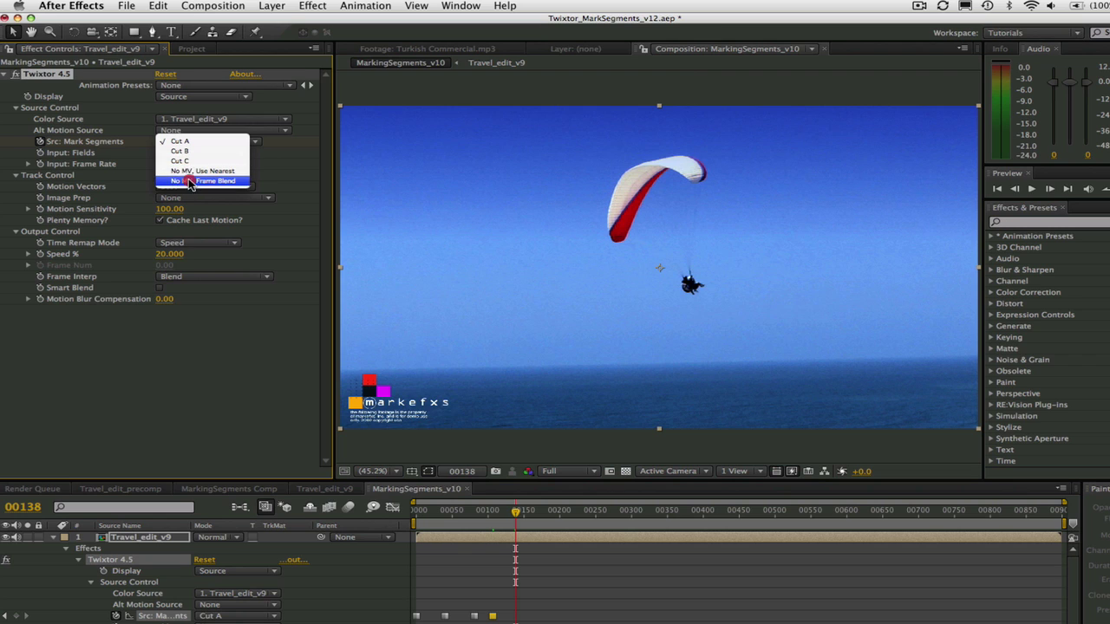
click(189, 181)
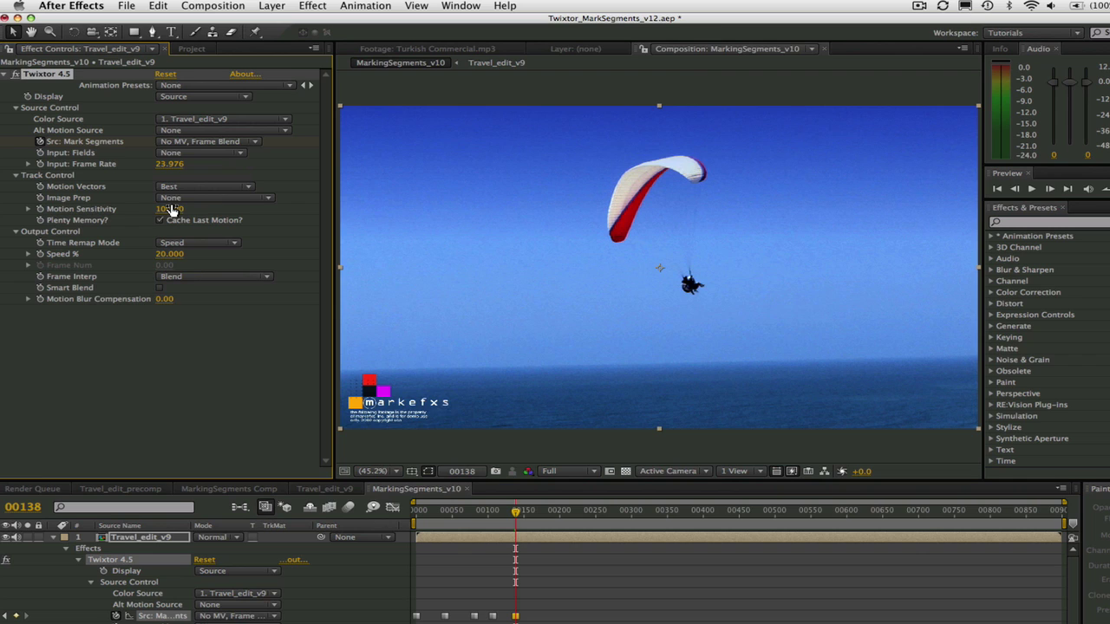
drag(171, 212, 161, 215)
click(195, 143)
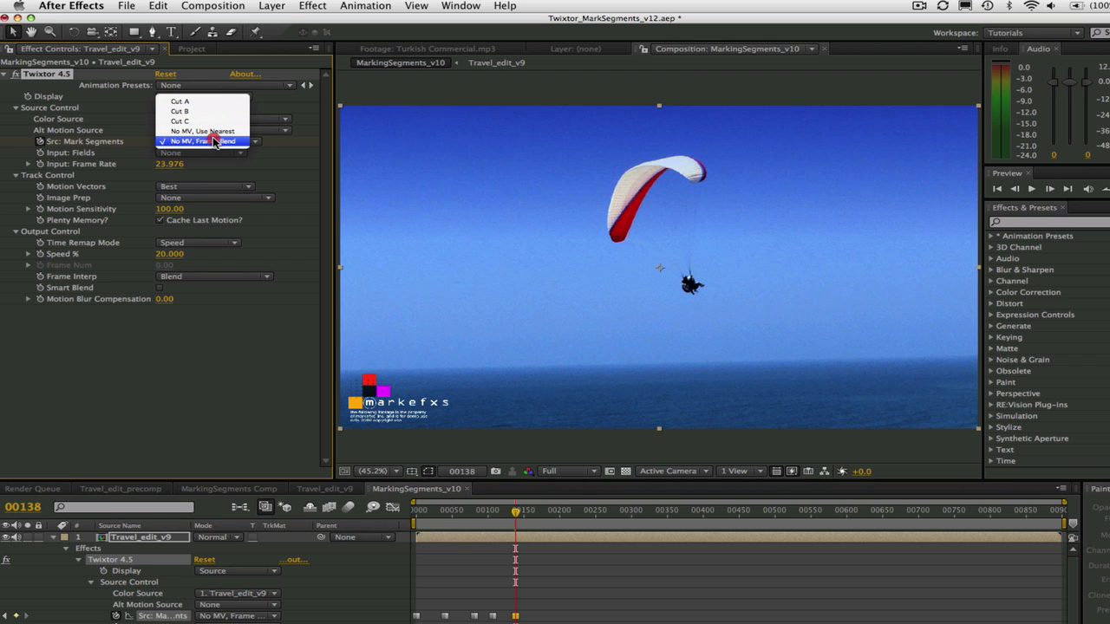
click(209, 143)
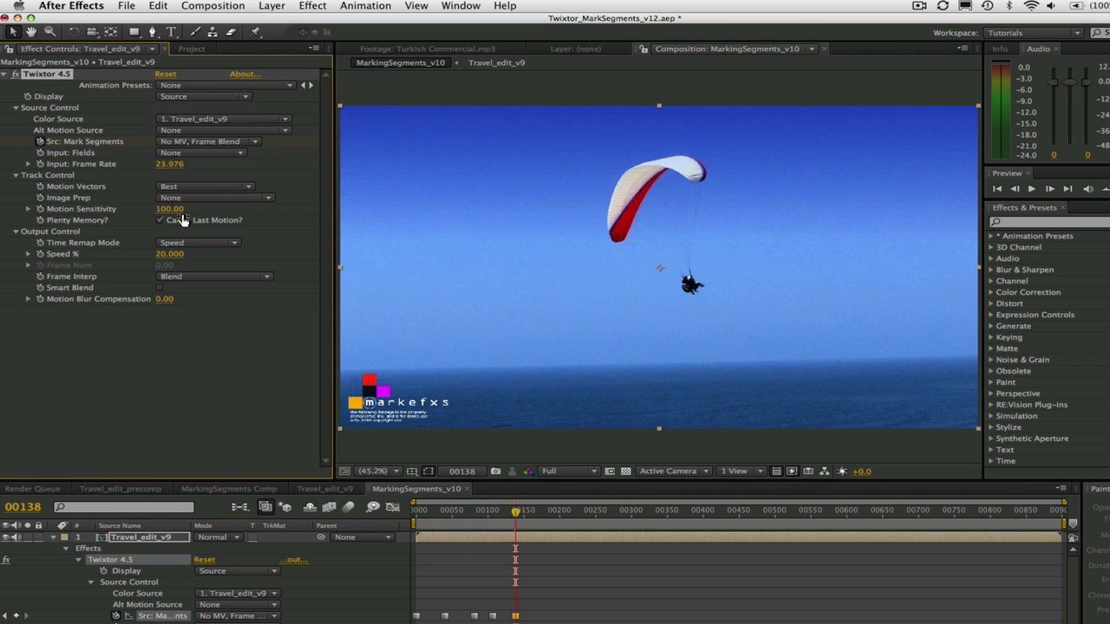
Step: Keyframe Src: Mark Segments as Cut C at frame 161 and switch Twixtor's Display to Twixtored Output
click(462, 471)
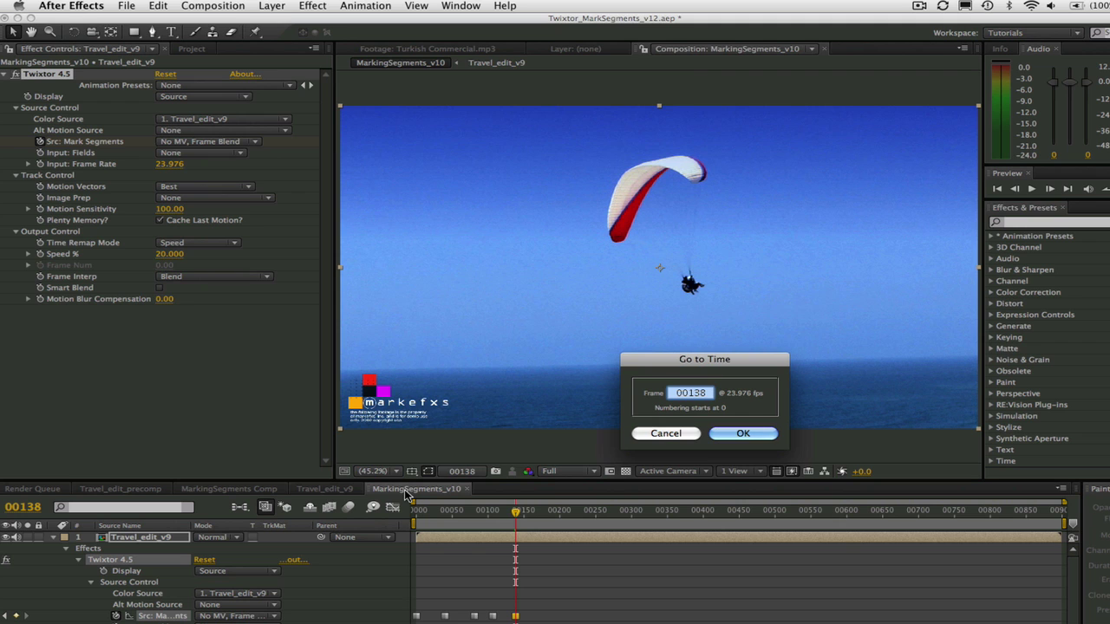
text(161)
key(Return)
click(185, 142)
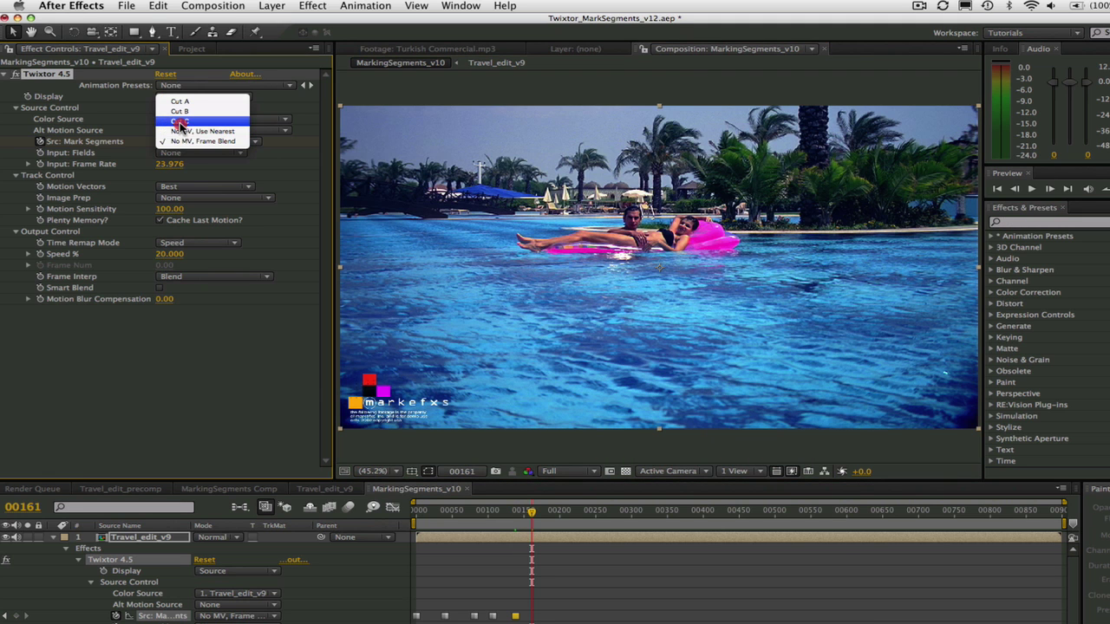
click(179, 121)
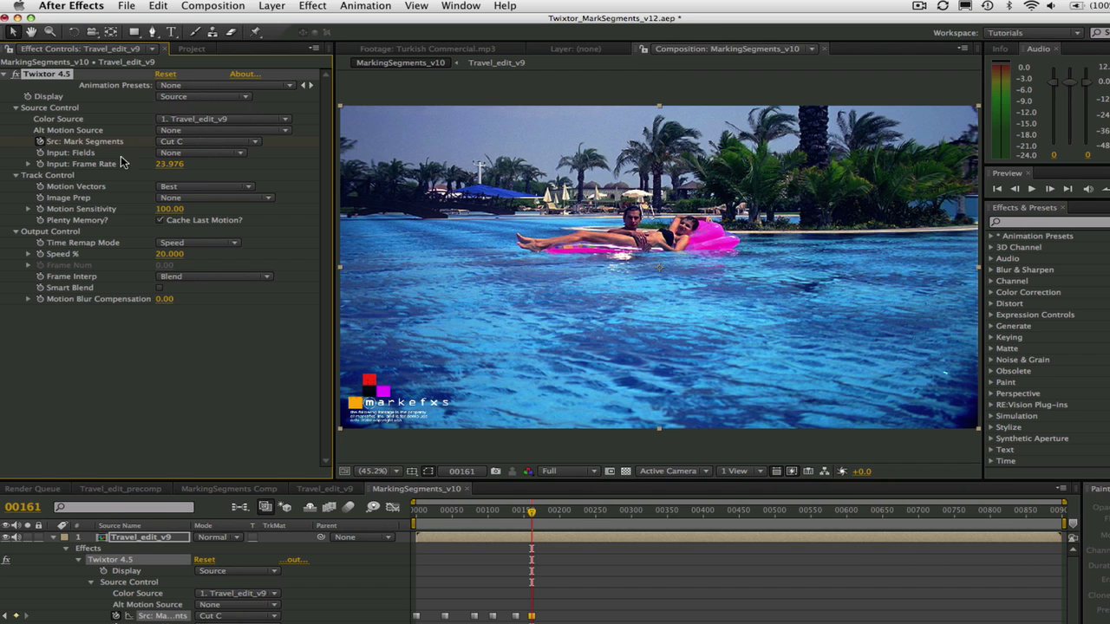
click(194, 98)
click(198, 86)
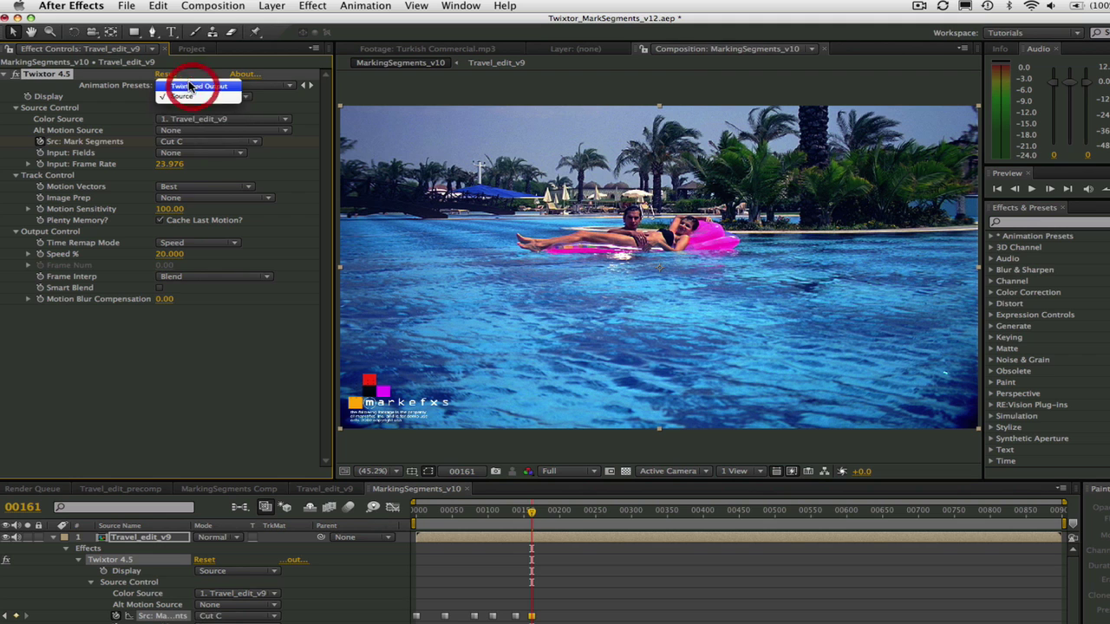